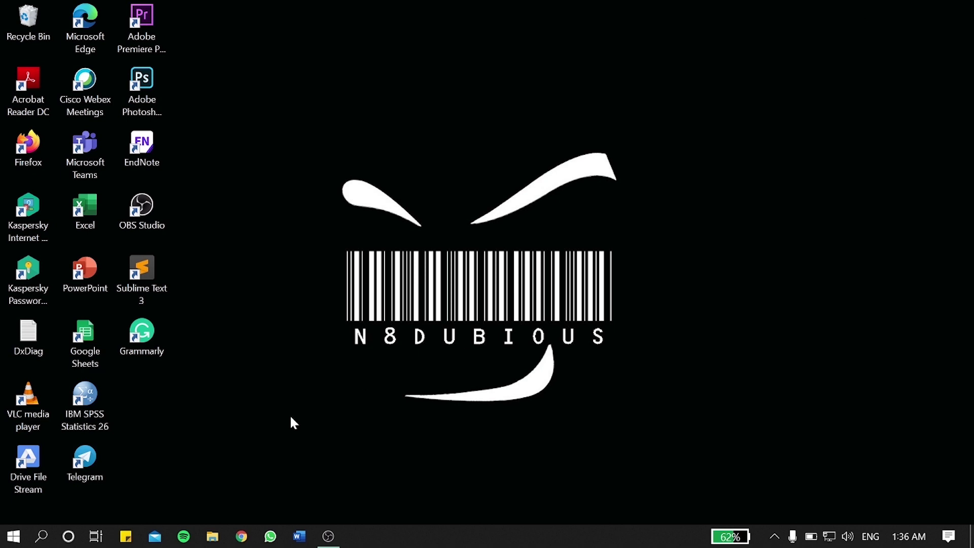
Open the Camera app, try to take a photo, and dismiss the resulting message
{"action": "left_click", "coordinate": [44, 538]}
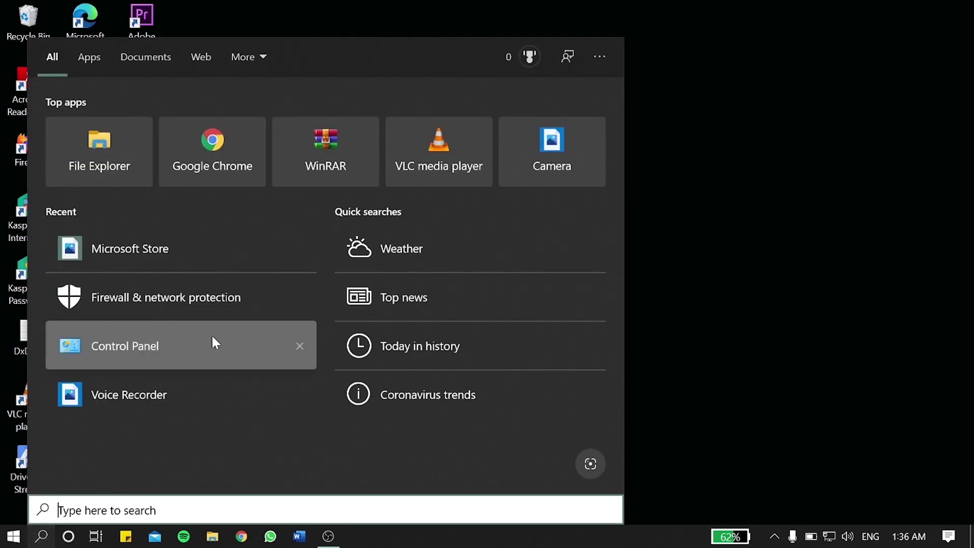
{"action": "left_click", "coordinate": [534, 174]}
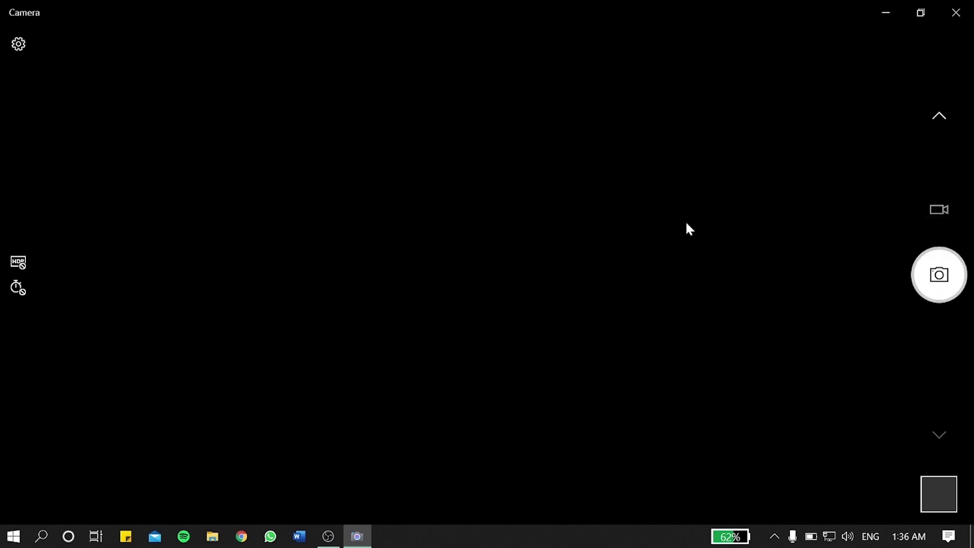
{"action": "left_click", "coordinate": [936, 274]}
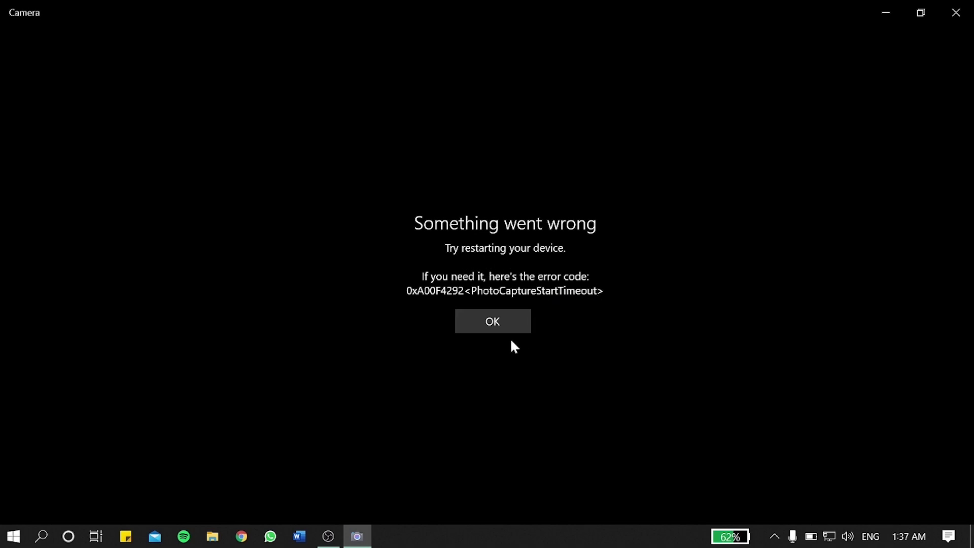
{"action": "left_click", "coordinate": [495, 329]}
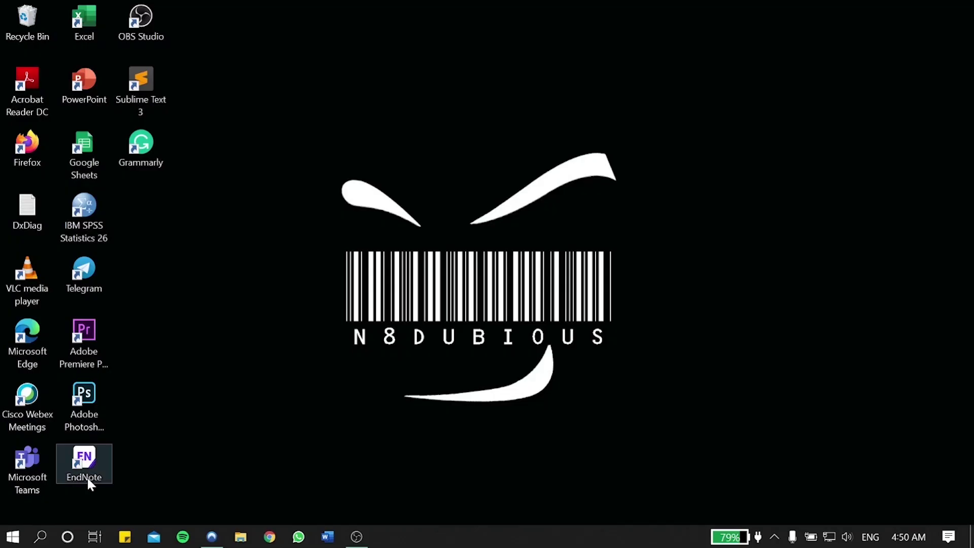
View the computer's power options, including Restart, and close them without choosing one
{"action": "left_click", "coordinate": [13, 536]}
{"action": "left_click", "coordinate": [21, 498]}
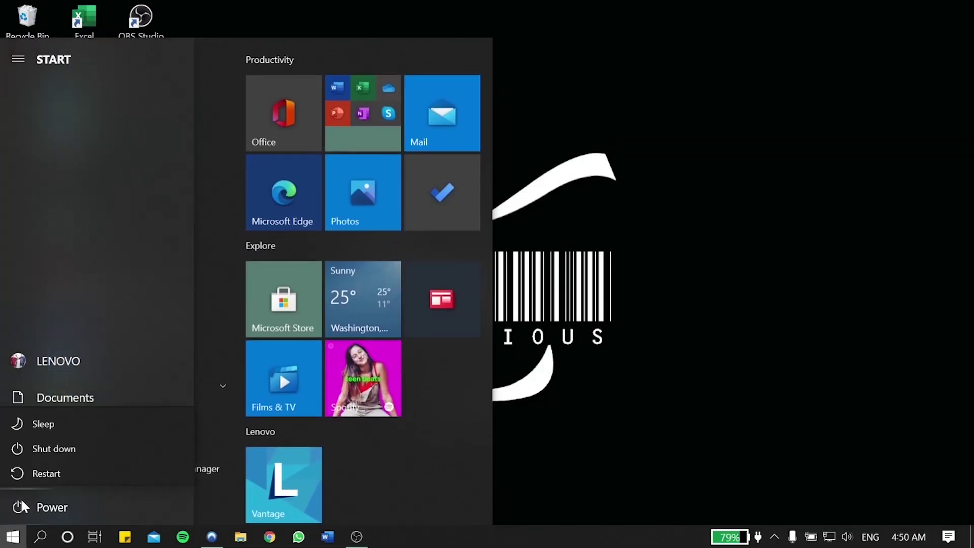
{"action": "left_click", "coordinate": [680, 322]}
Open the camera privacy settings, check the device and per-app camera access, and close Settings
{"action": "left_click", "coordinate": [40, 537]}
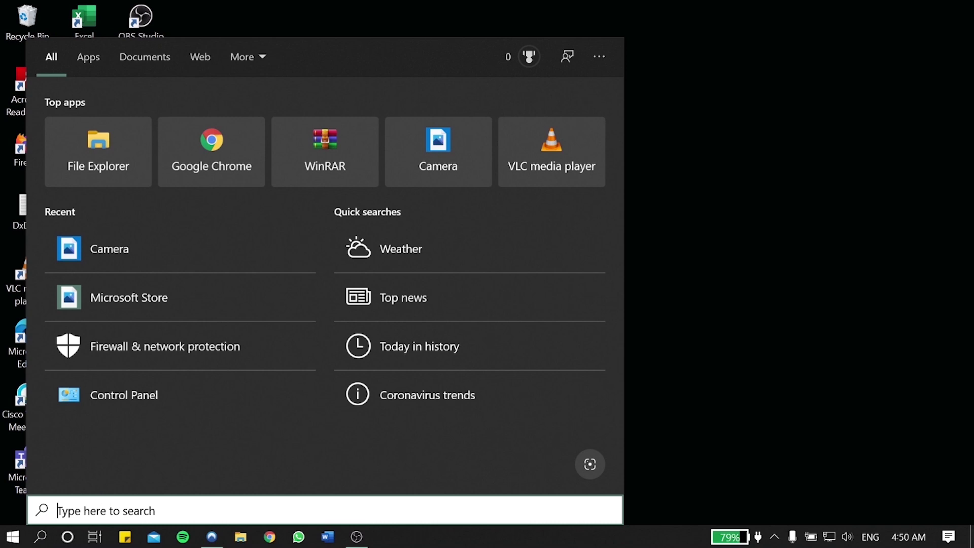
{"action": "type", "text": "came"}
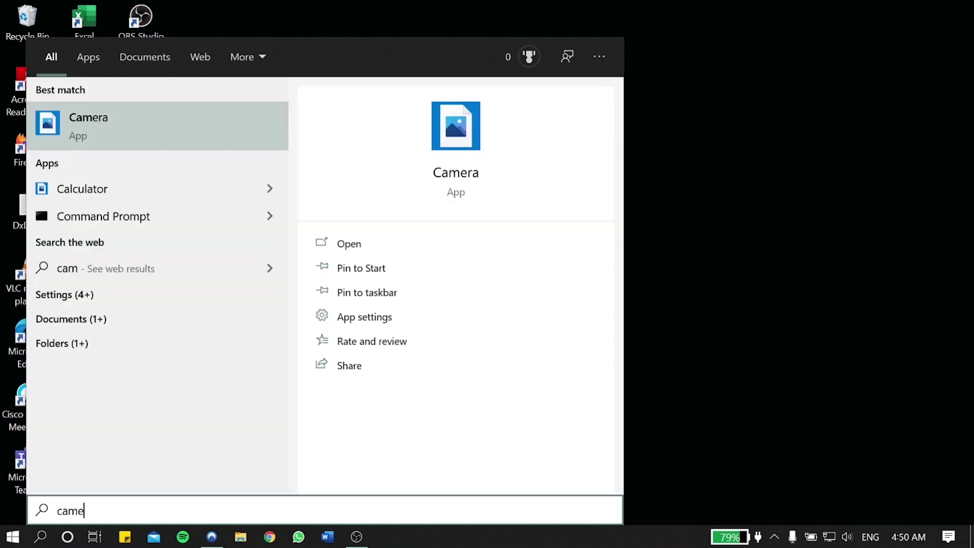
{"action": "type", "text": "ra se"}
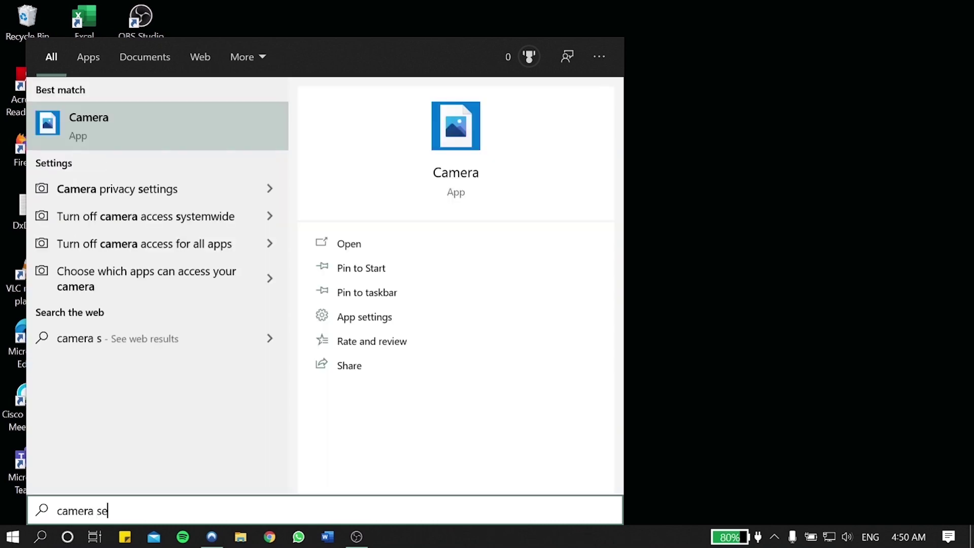
{"action": "left_click", "coordinate": [129, 201]}
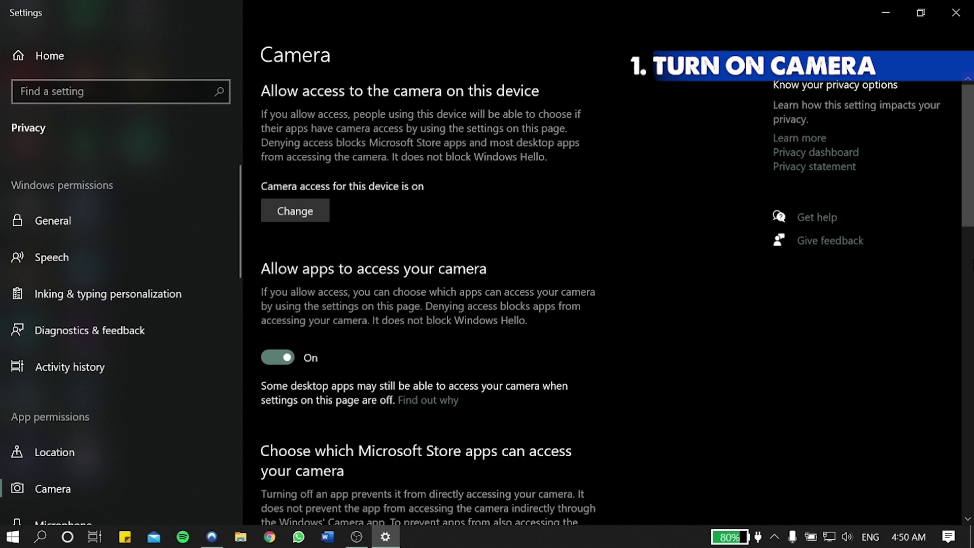
{"action": "left_click_drag", "start_coordinate": [971, 215], "coordinate": [972, 329]}
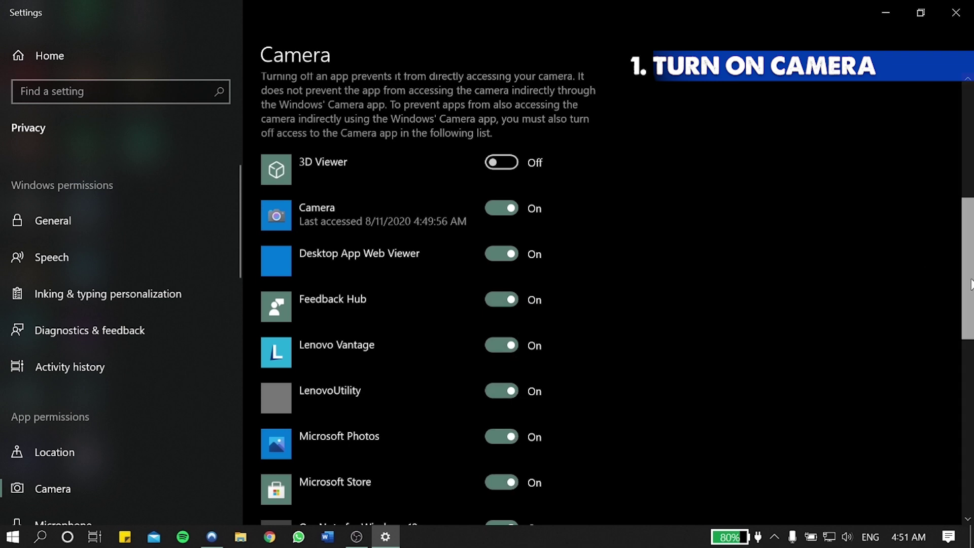
{"action": "left_click_drag", "start_coordinate": [971, 277], "coordinate": [971, 152]}
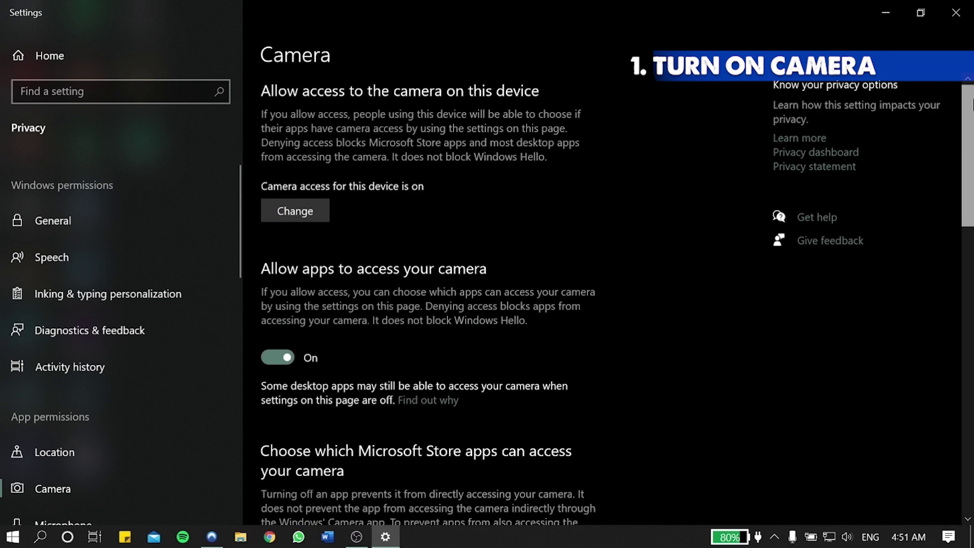
{"action": "left_click", "coordinate": [956, 12]}
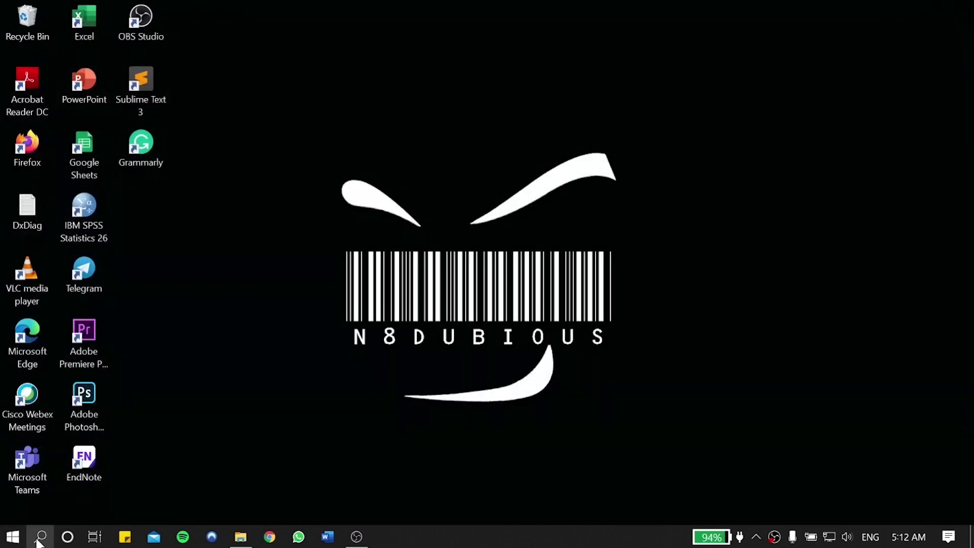
Search Windows for "camera" and open the Camera app's settings
{"action": "left_click", "coordinate": [40, 536]}
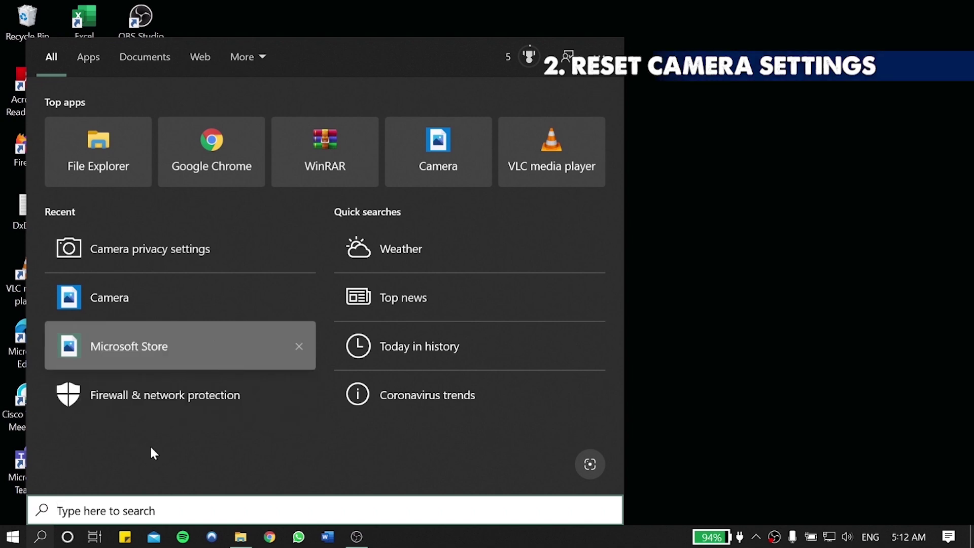
{"action": "type", "text": "camera"}
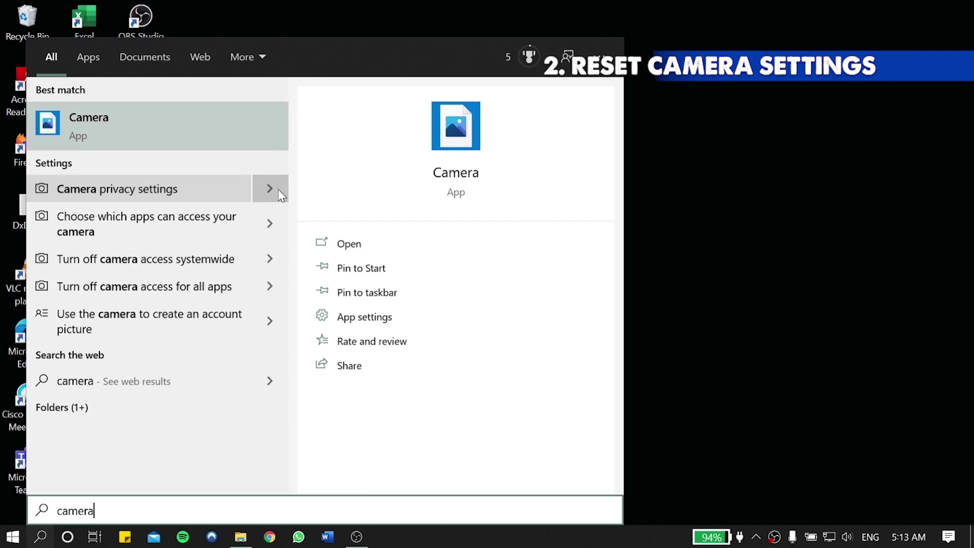
{"action": "left_click", "coordinate": [383, 316]}
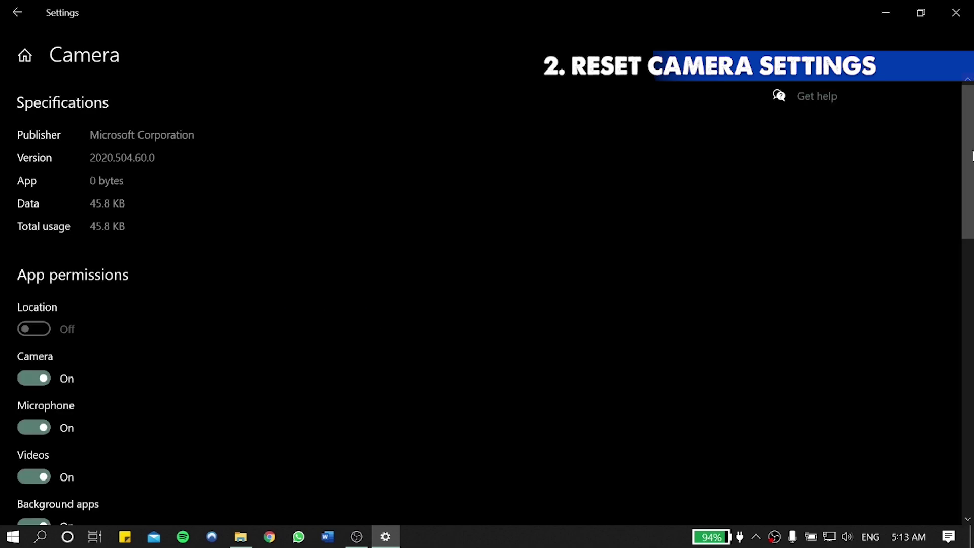
Reset the Camera app, confirm deleting its data, and close Settings
{"action": "scroll", "coordinate": [972, 181], "scroll_direction": "down", "scroll_amount": 1}
{"action": "scroll", "coordinate": [972, 182], "scroll_direction": "down", "scroll_amount": 1}
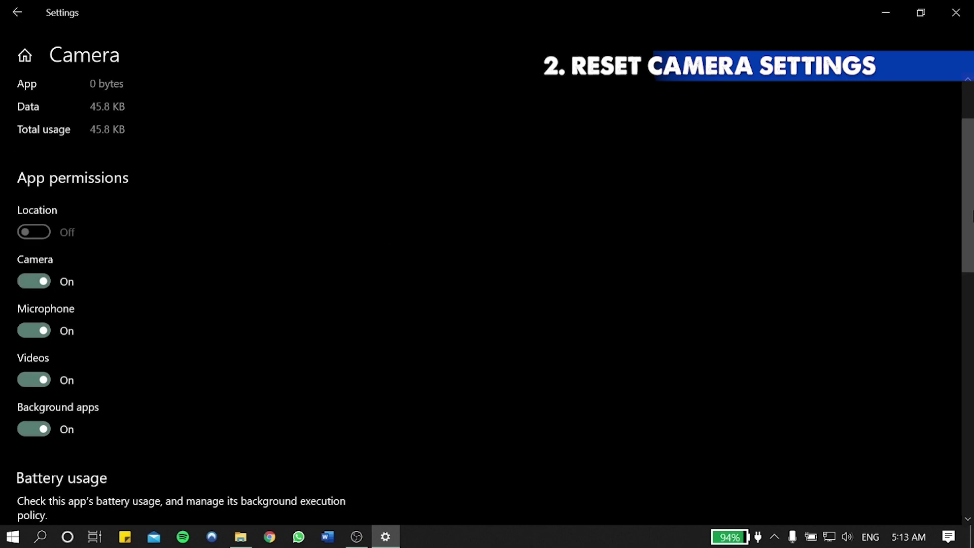
{"action": "left_click_drag", "start_coordinate": [972, 218], "coordinate": [972, 421]}
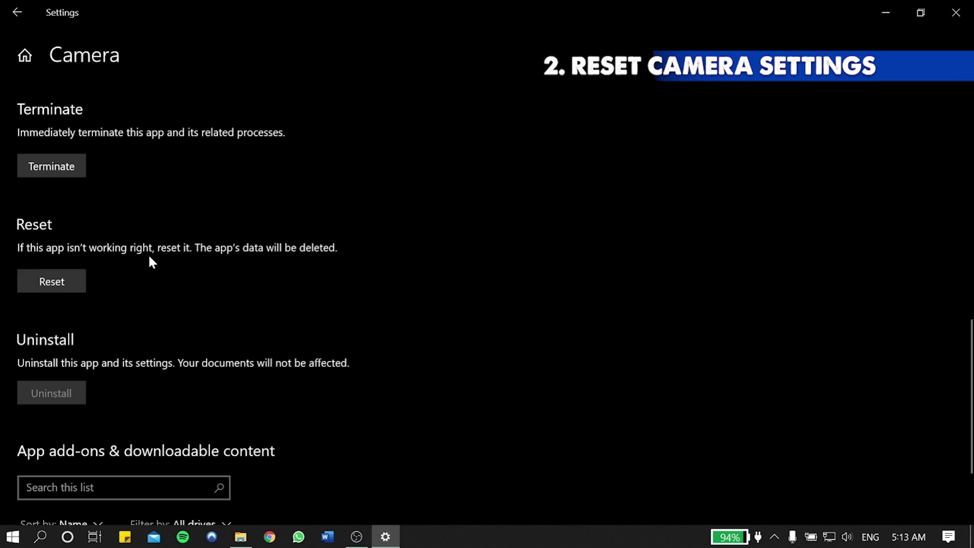
{"action": "left_click", "coordinate": [66, 278]}
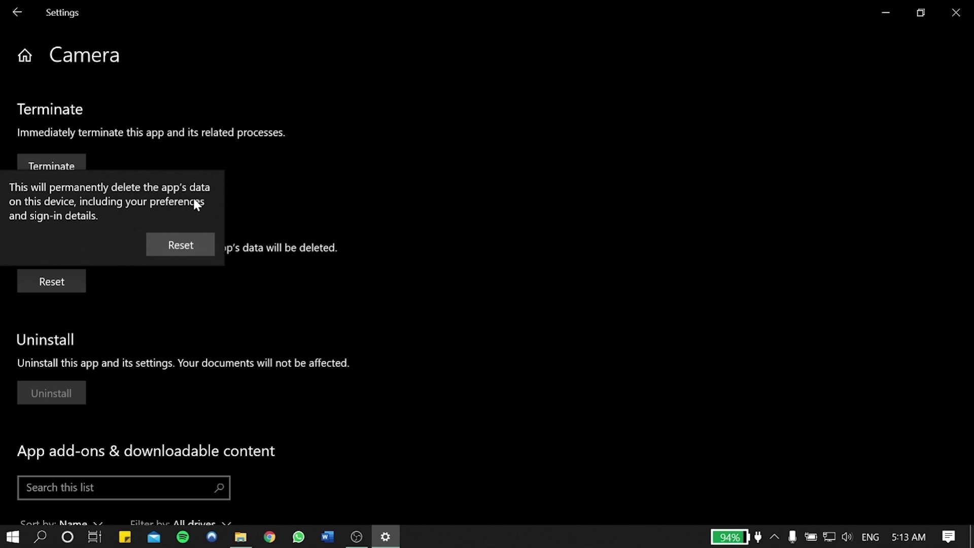
{"action": "left_click", "coordinate": [168, 253]}
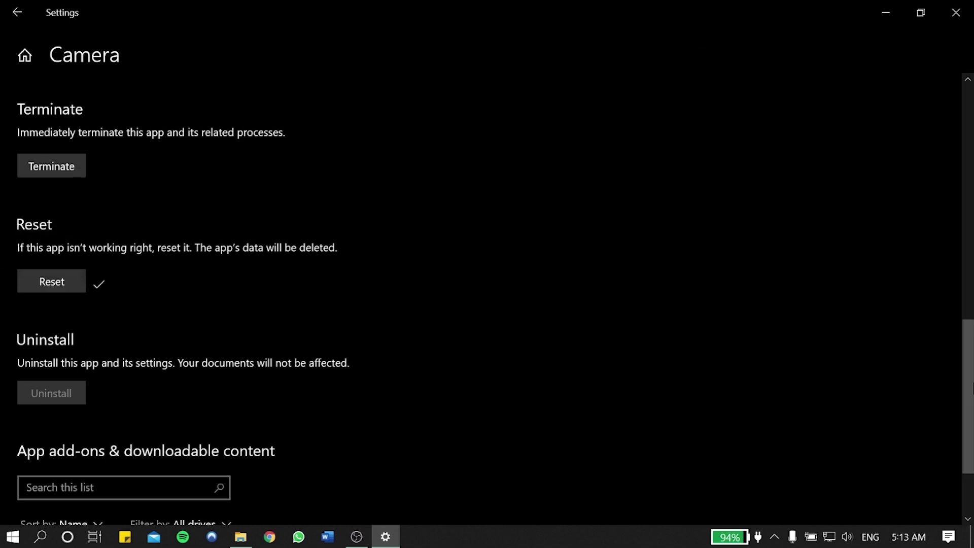
{"action": "scroll", "coordinate": [971, 459], "scroll_direction": "down", "scroll_amount": 3}
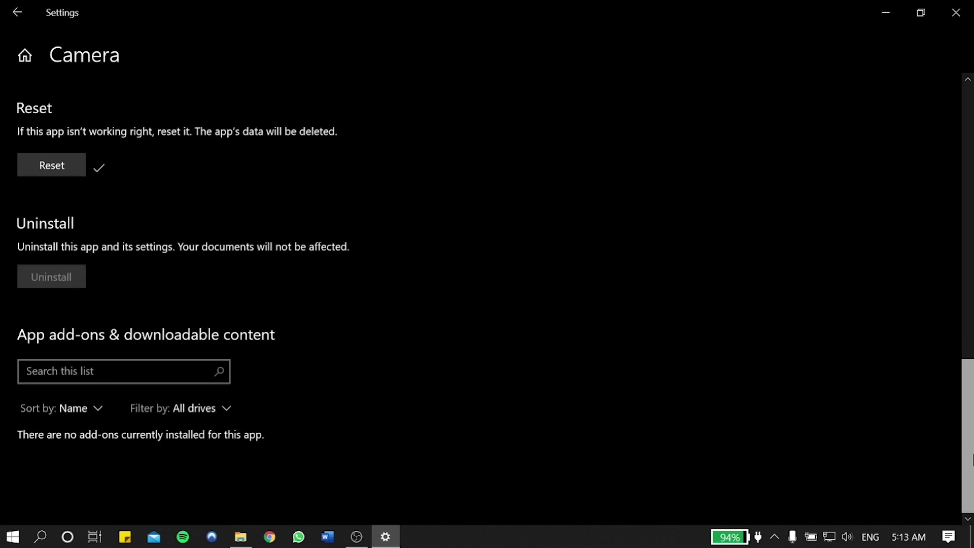
{"action": "left_click", "coordinate": [949, 7]}
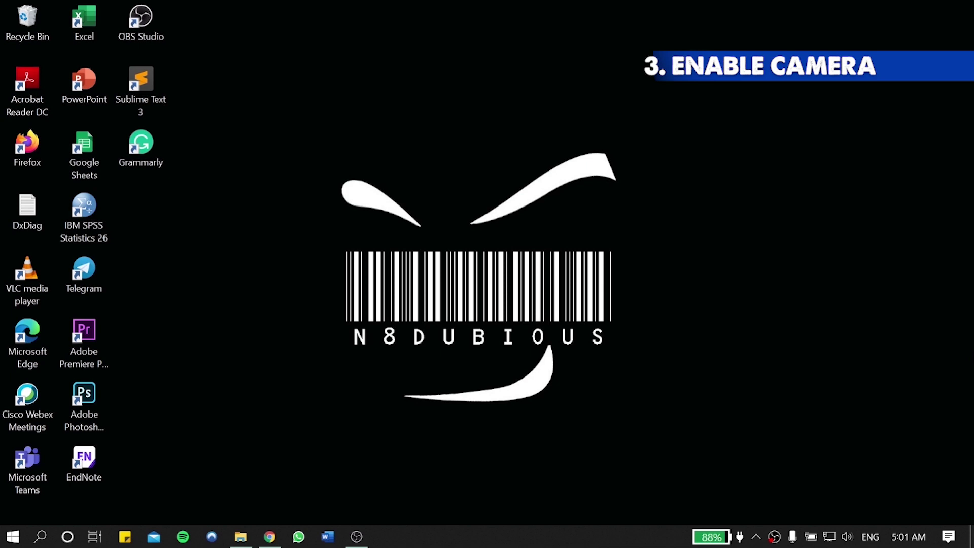
Toggle the laptop's built-in camera off and on again
{"action": "key", "text": "F8"}
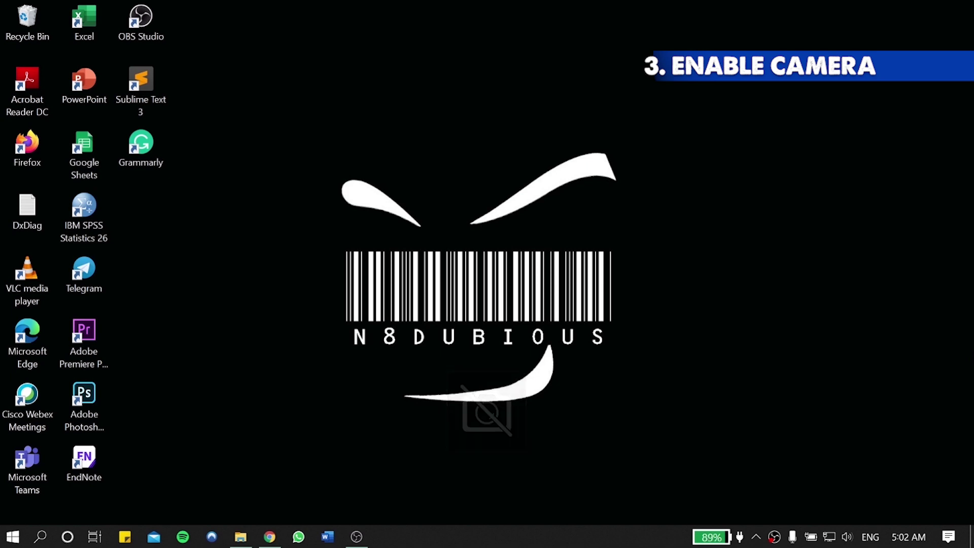
{"action": "key", "text": "F8"}
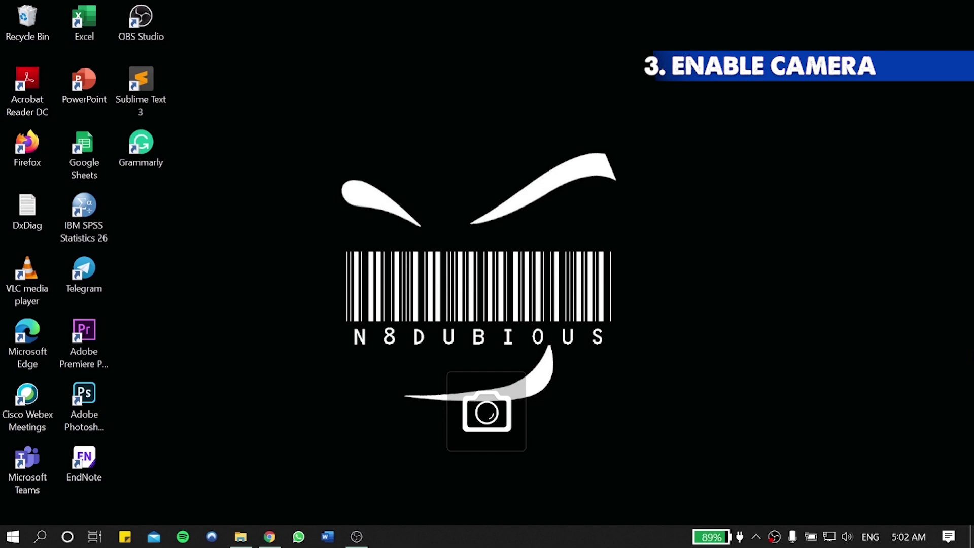
{"action": "key", "text": "F8"}
{"action": "key", "text": "F8"}
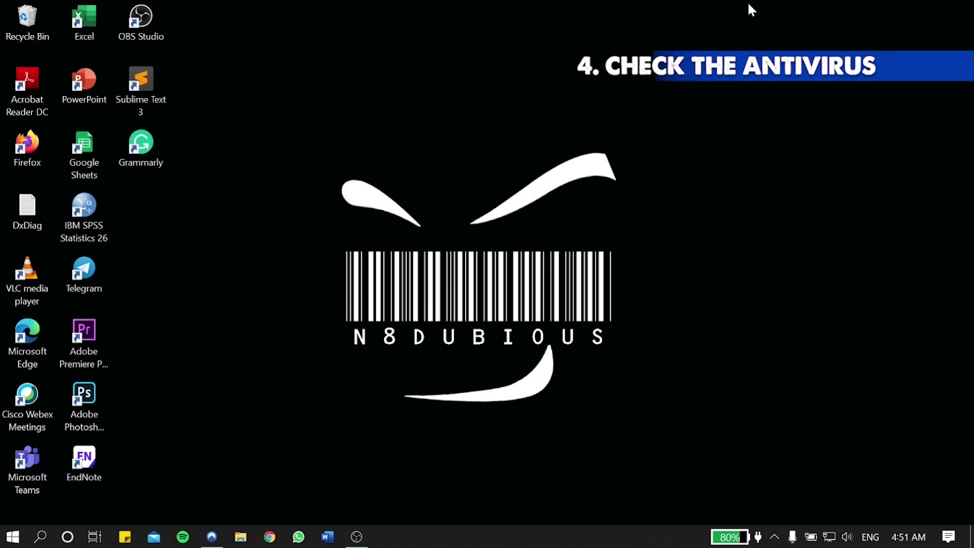
Switch to Kaspersky Internet Security, check the Webcam Protection state in its protection settings, and close the program
{"action": "left_click", "coordinate": [774, 537]}
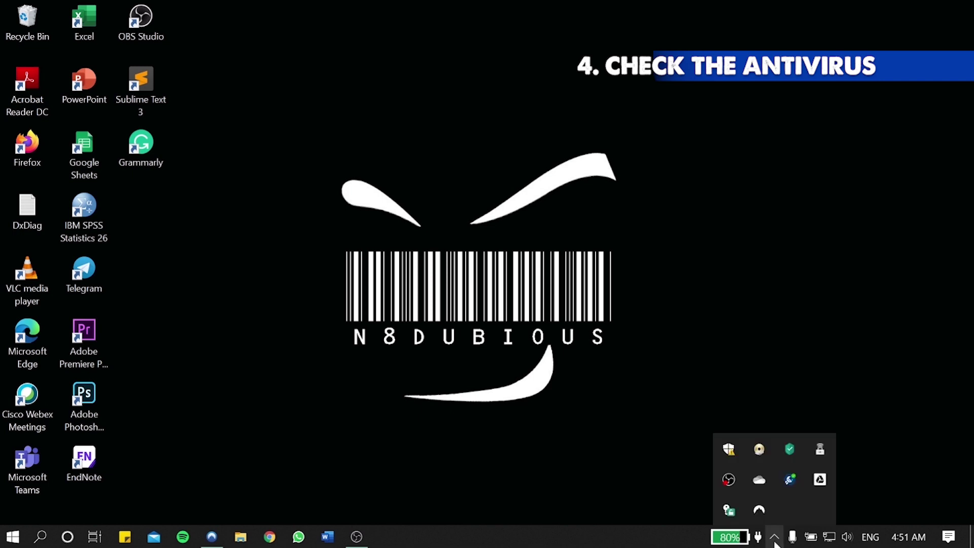
{"action": "left_click", "coordinate": [790, 449]}
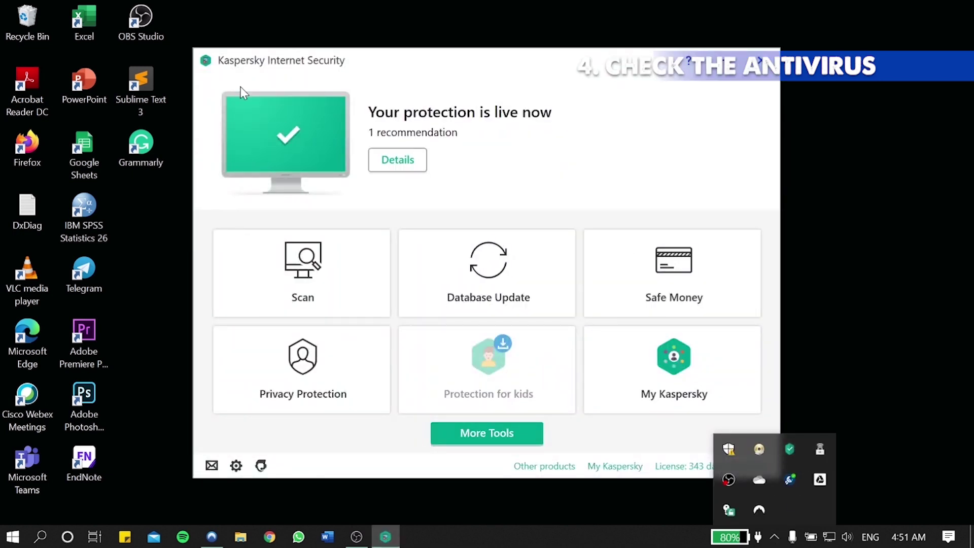
{"action": "left_click", "coordinate": [236, 466]}
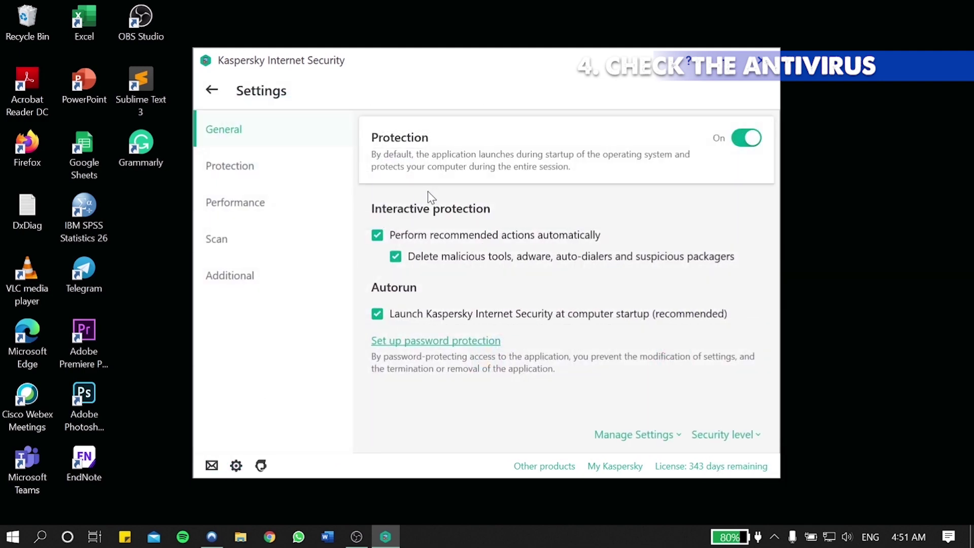
{"action": "left_click", "coordinate": [255, 172]}
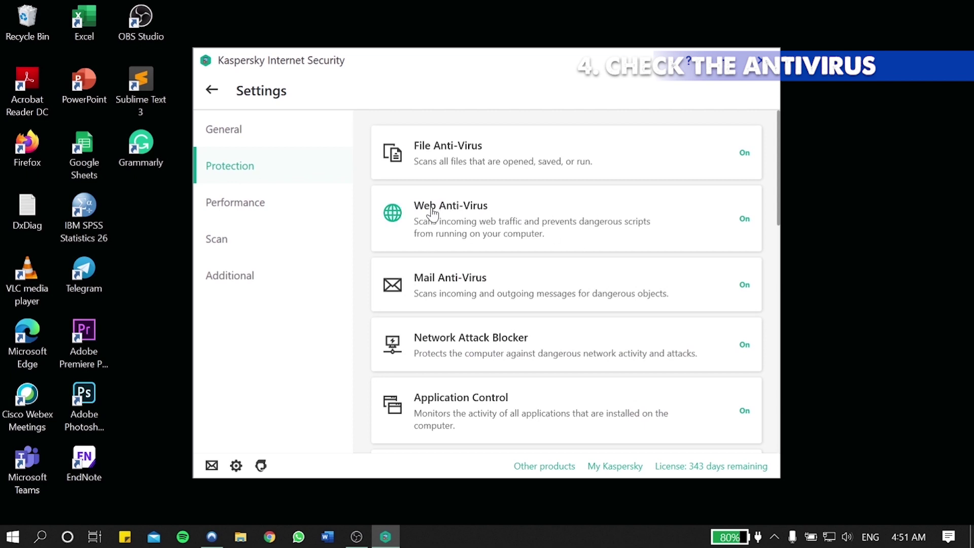
{"action": "left_click_drag", "start_coordinate": [781, 178], "coordinate": [776, 285]}
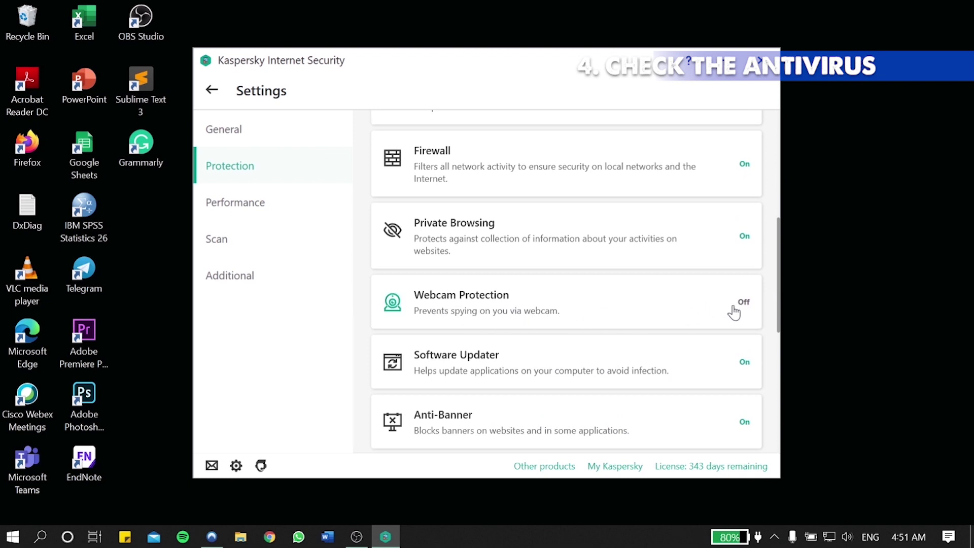
{"action": "left_click", "coordinate": [686, 309]}
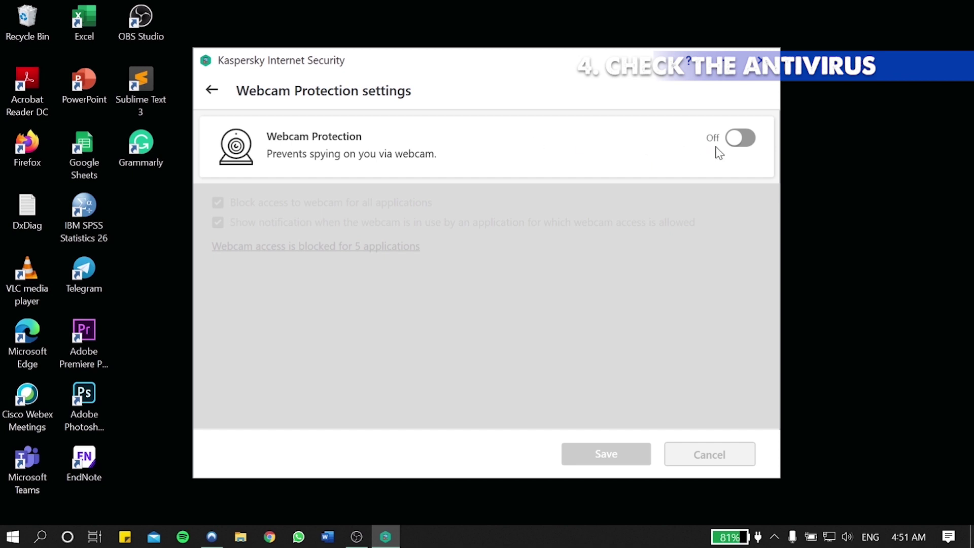
{"action": "left_click", "coordinate": [211, 89]}
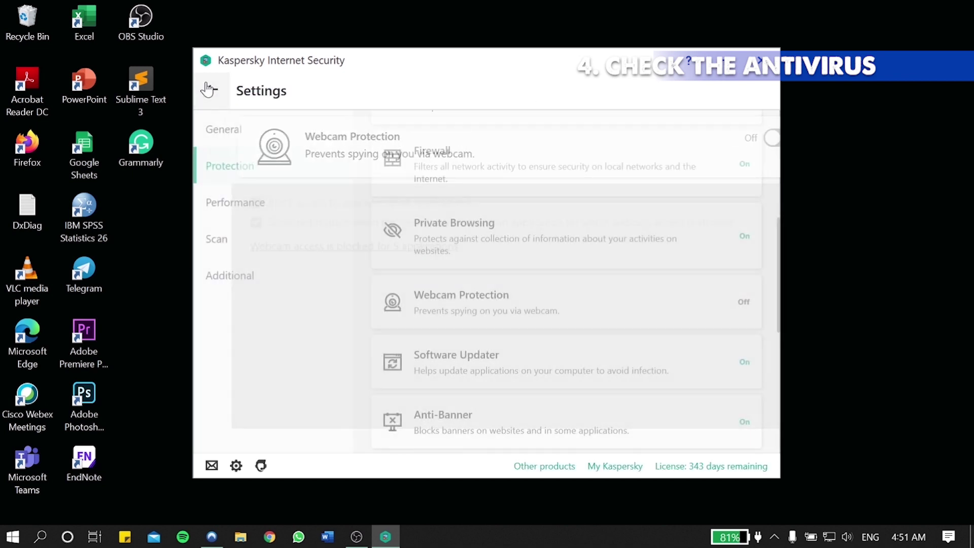
{"action": "left_click", "coordinate": [749, 68]}
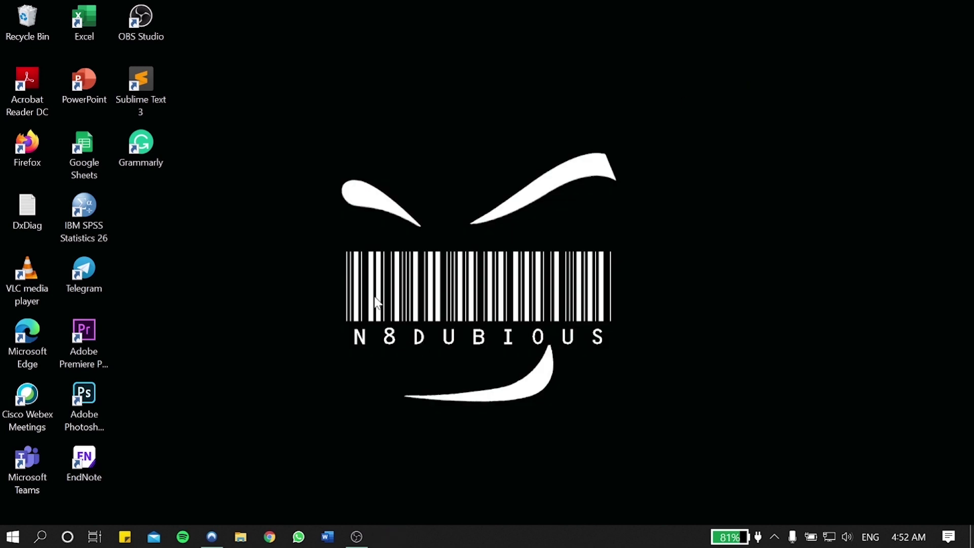
Open Windows Firewall & network protection, and switch to Kaspersky Internet Security to turn off its Protection setting
{"action": "left_click", "coordinate": [40, 536]}
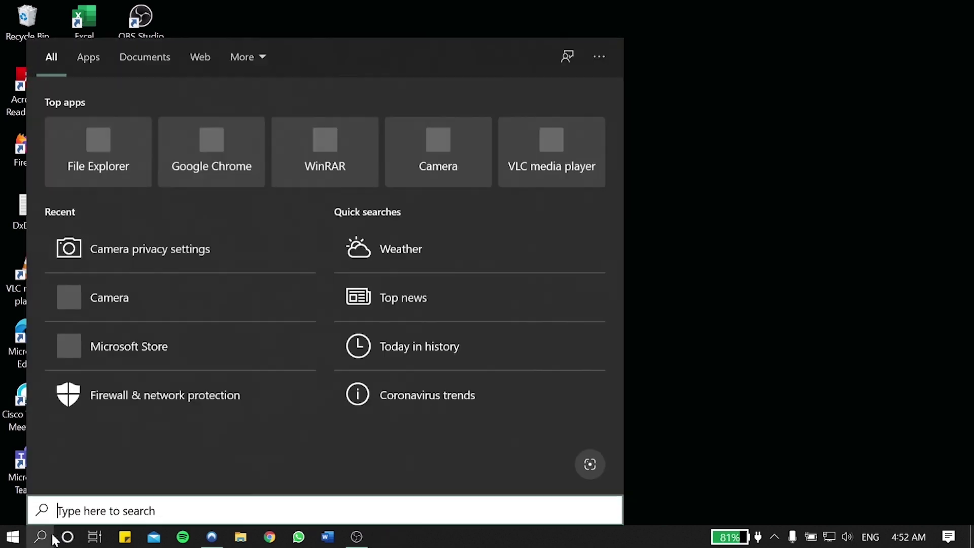
{"action": "left_click", "coordinate": [130, 396]}
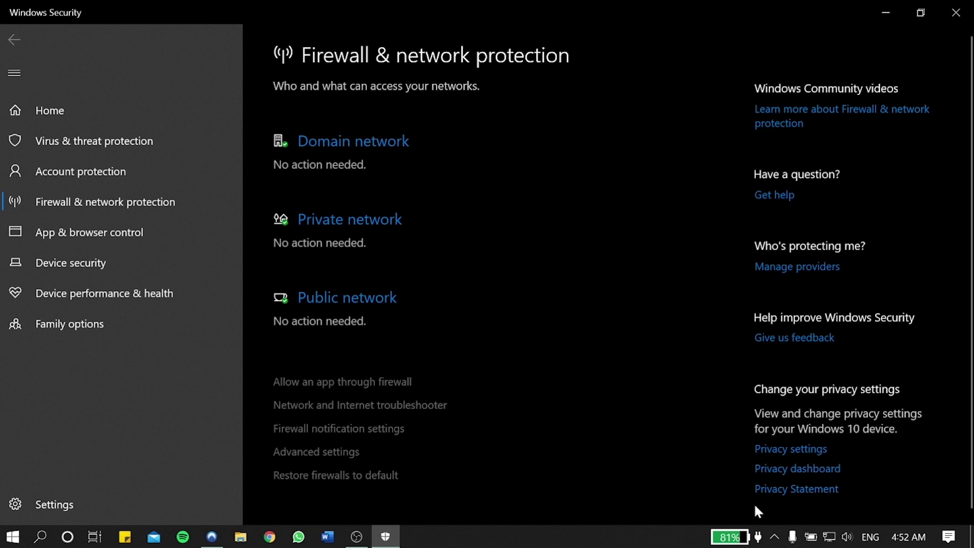
{"action": "left_click", "coordinate": [775, 539]}
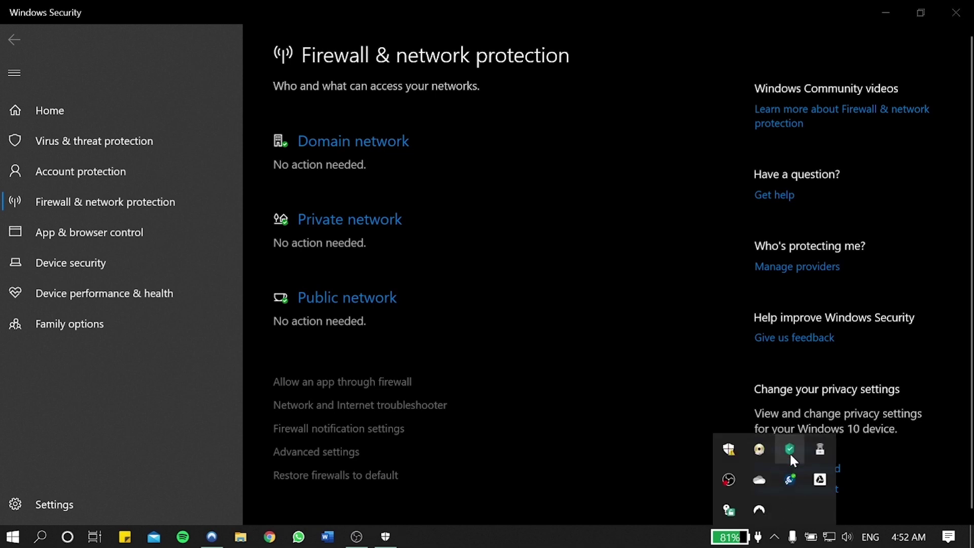
{"action": "left_click", "coordinate": [790, 450]}
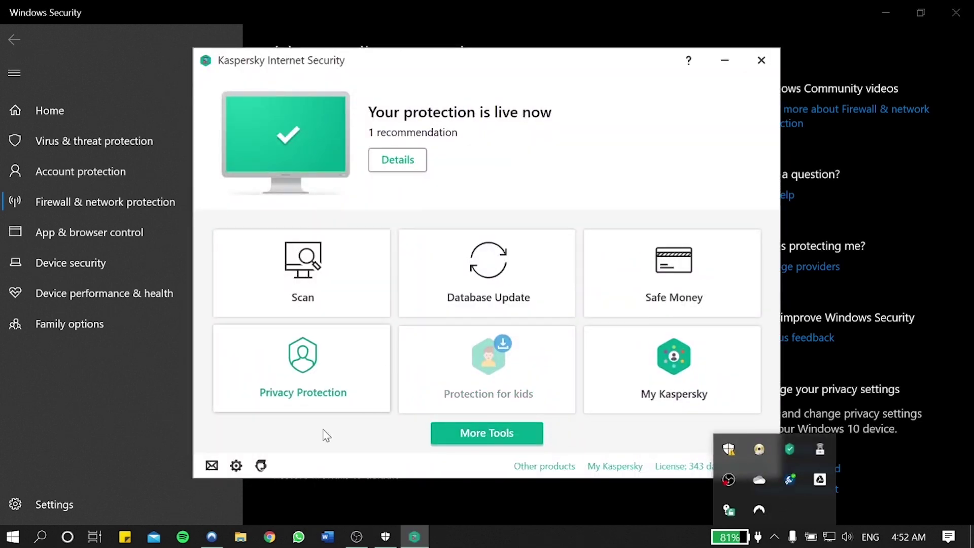
{"action": "left_click", "coordinate": [235, 465]}
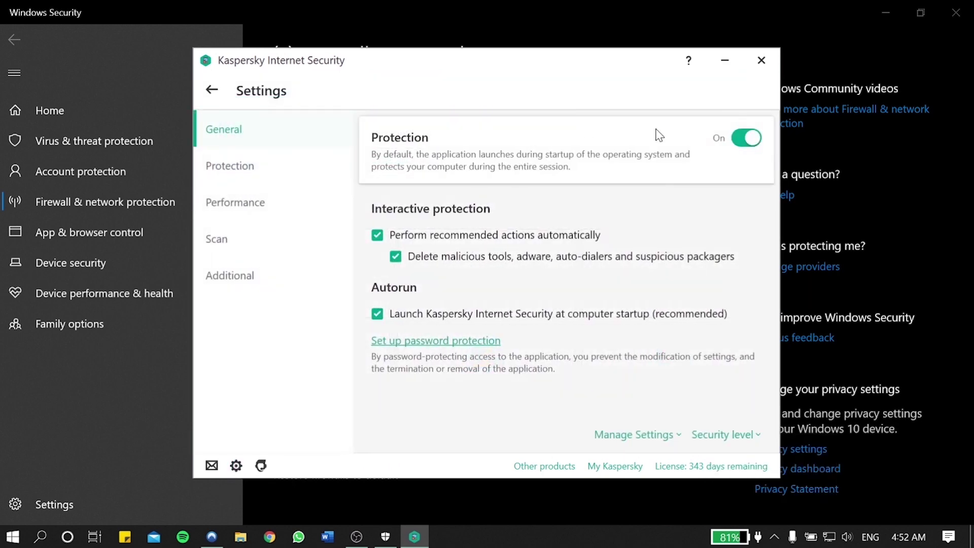
{"action": "left_click", "coordinate": [739, 142]}
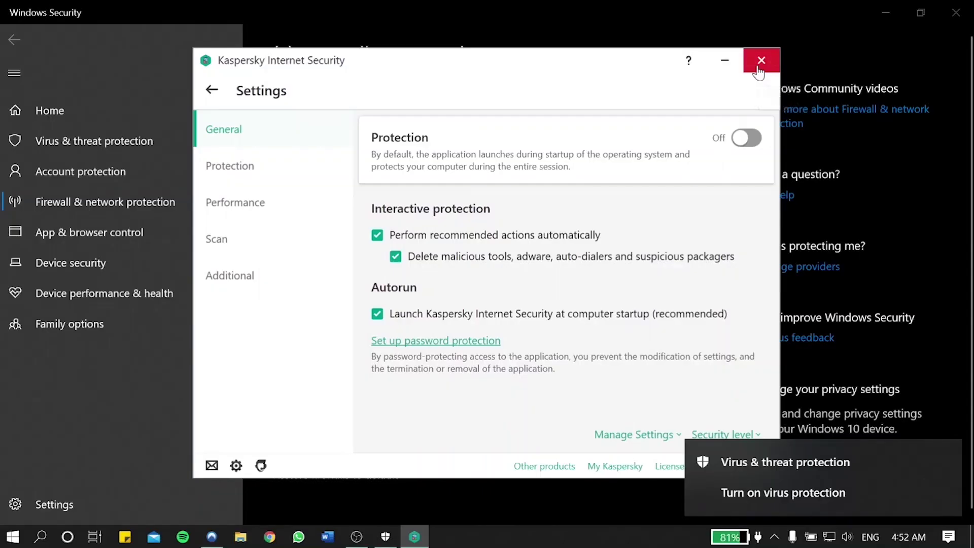
{"action": "left_click", "coordinate": [759, 62]}
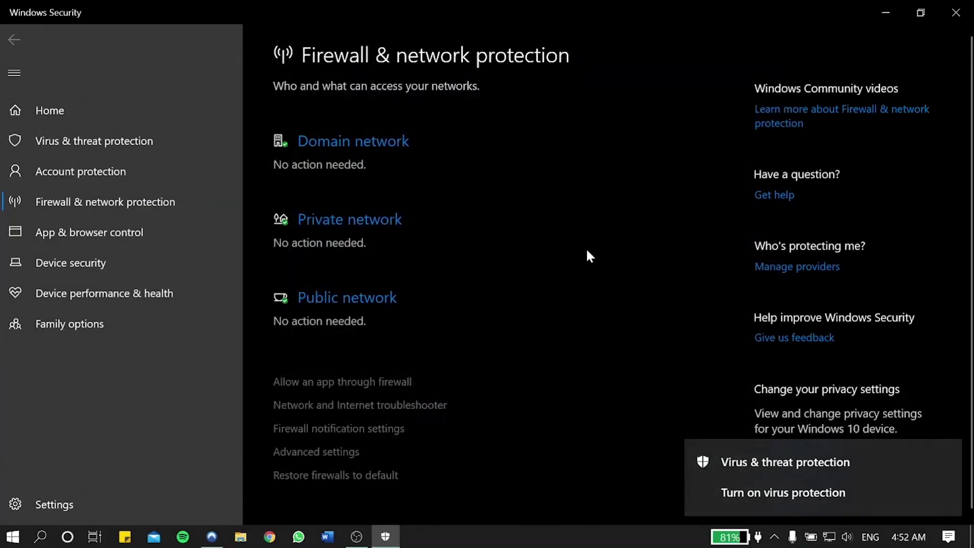
Add CameraSettingsUIHost from the System32 folder to the apps allowed through Windows Defender Firewall, finding it by searching for "camera"
{"action": "left_click", "coordinate": [333, 383]}
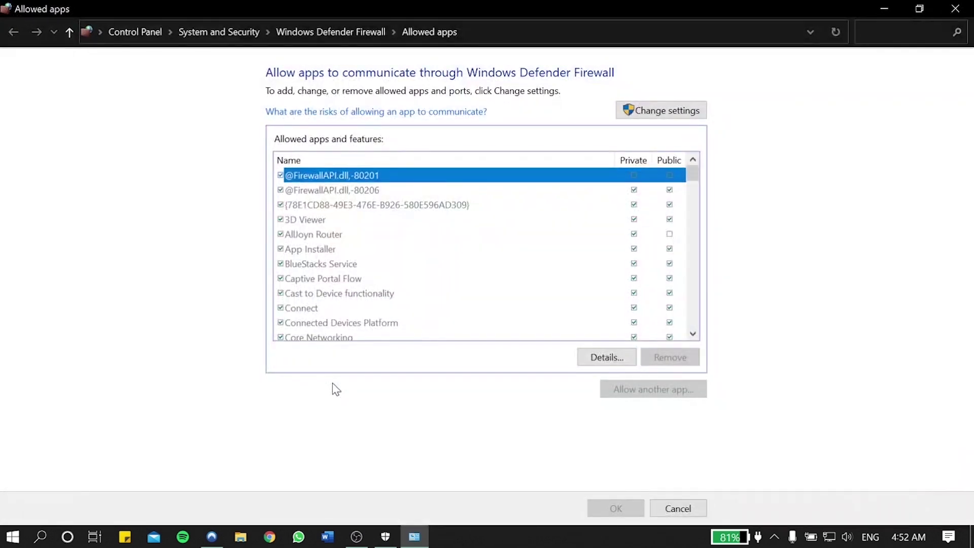
{"action": "left_click", "coordinate": [640, 113]}
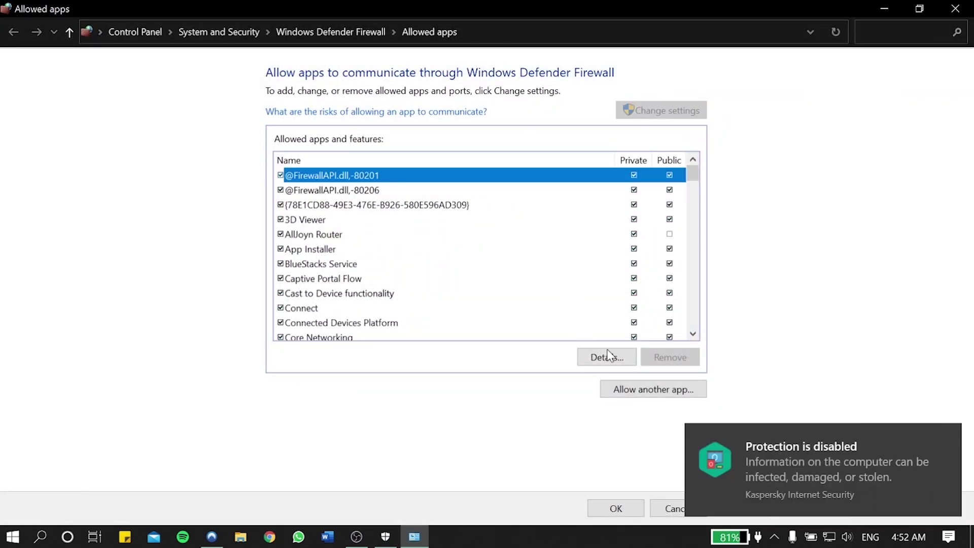
{"action": "left_click", "coordinate": [641, 391]}
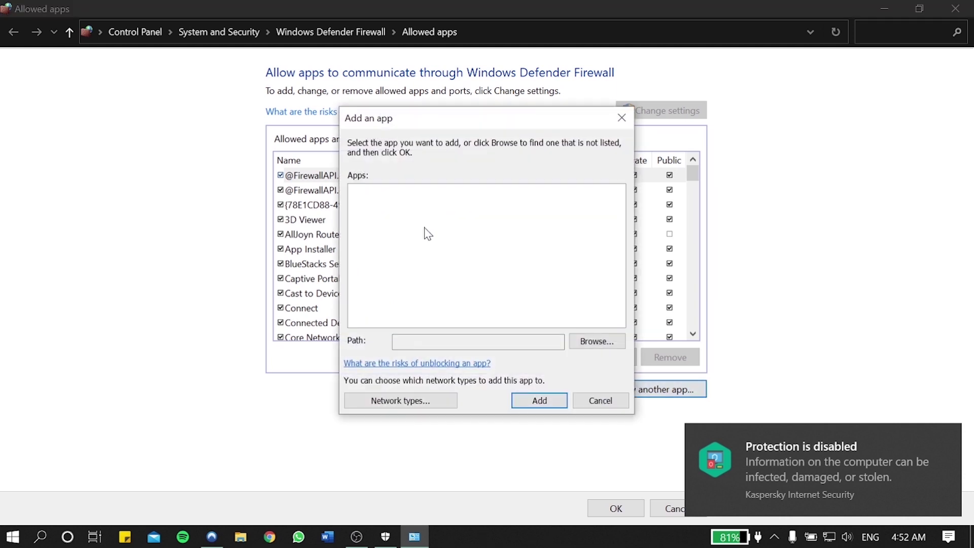
{"action": "left_click", "coordinate": [472, 342]}
{"action": "left_click", "coordinate": [598, 345]}
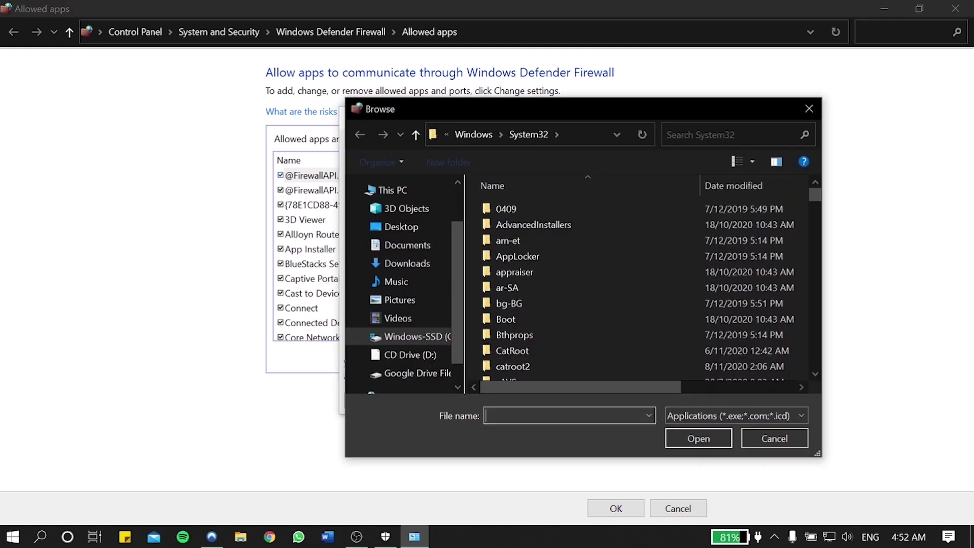
{"action": "left_click", "coordinate": [730, 134]}
{"action": "type", "text": "camera"}
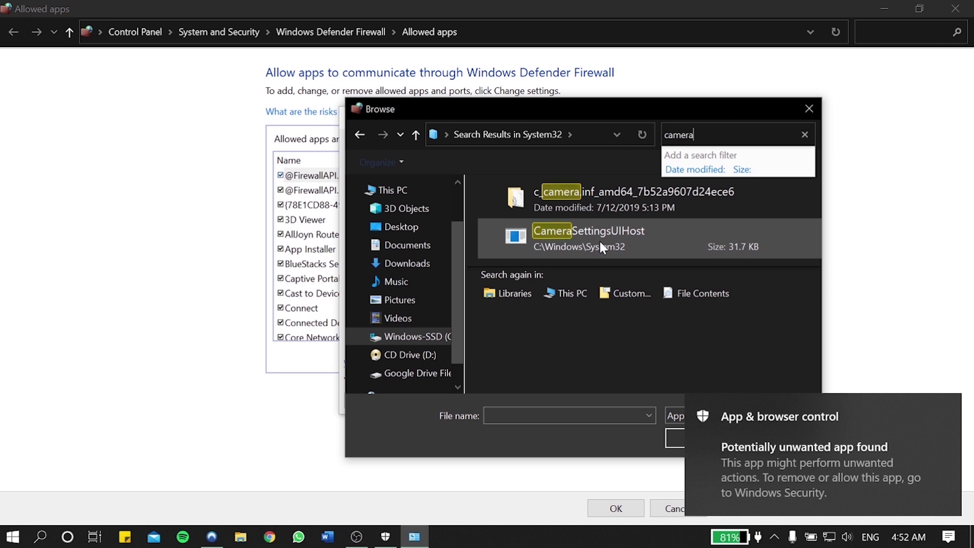
{"action": "double_click", "coordinate": [600, 240]}
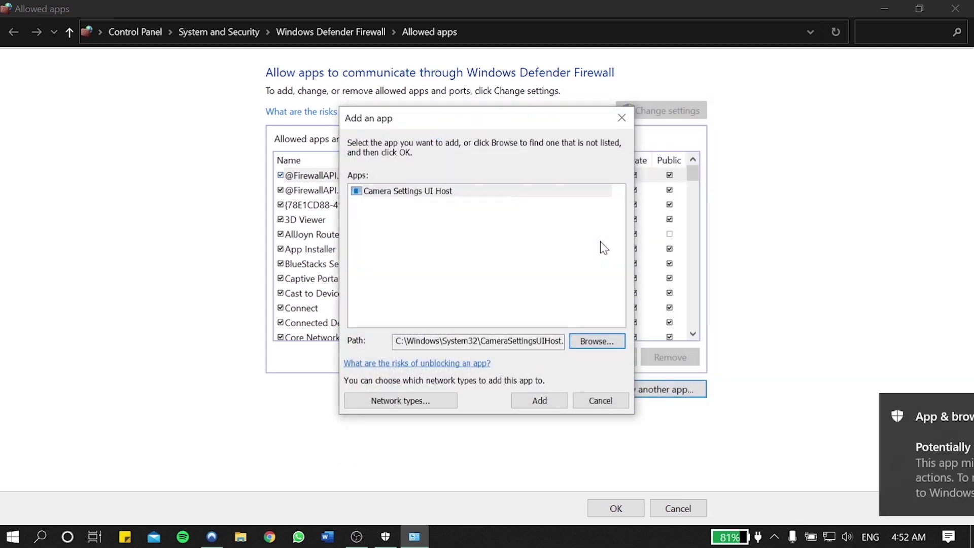
{"action": "left_click", "coordinate": [541, 402]}
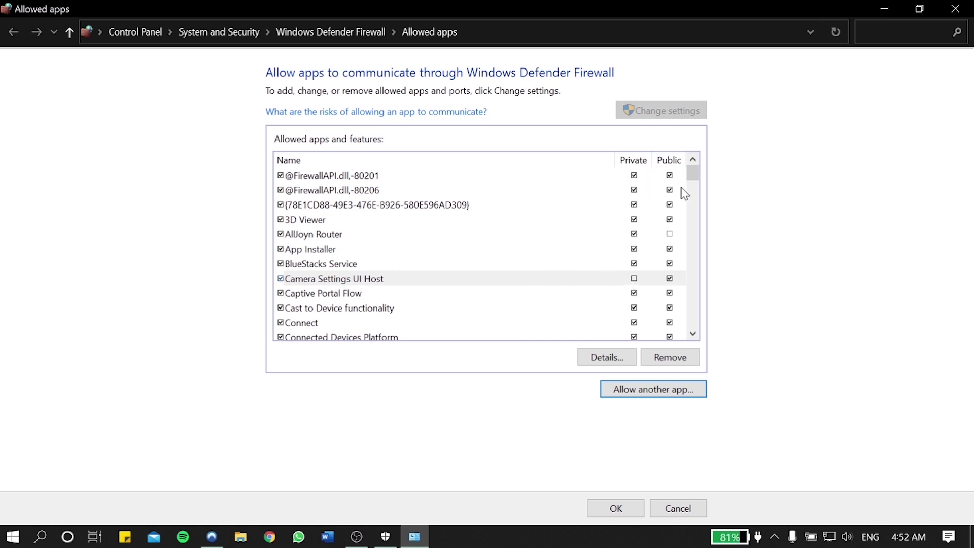
Allow Camera Settings UI Host on private networks as well, save the firewall changes, and close Windows Security
{"action": "left_click", "coordinate": [634, 279]}
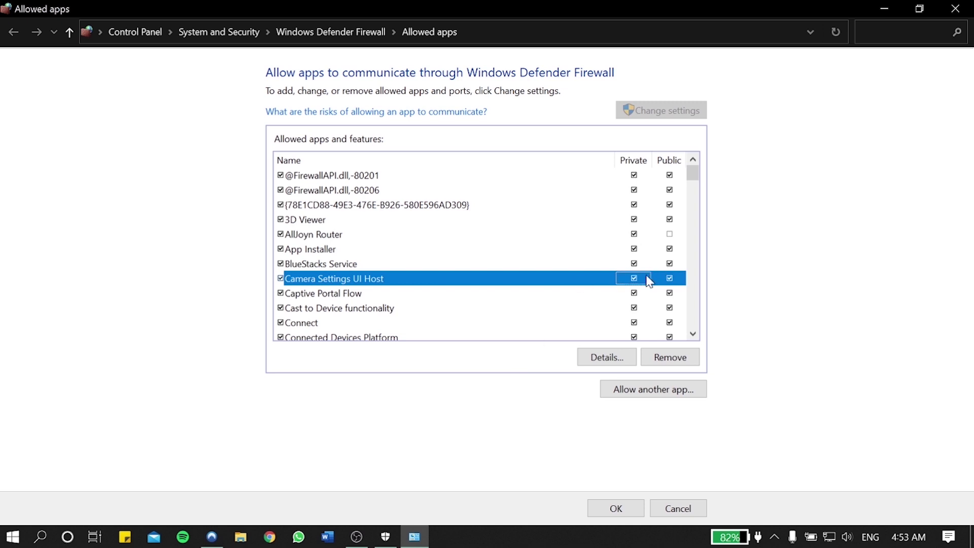
{"action": "left_click", "coordinate": [625, 507]}
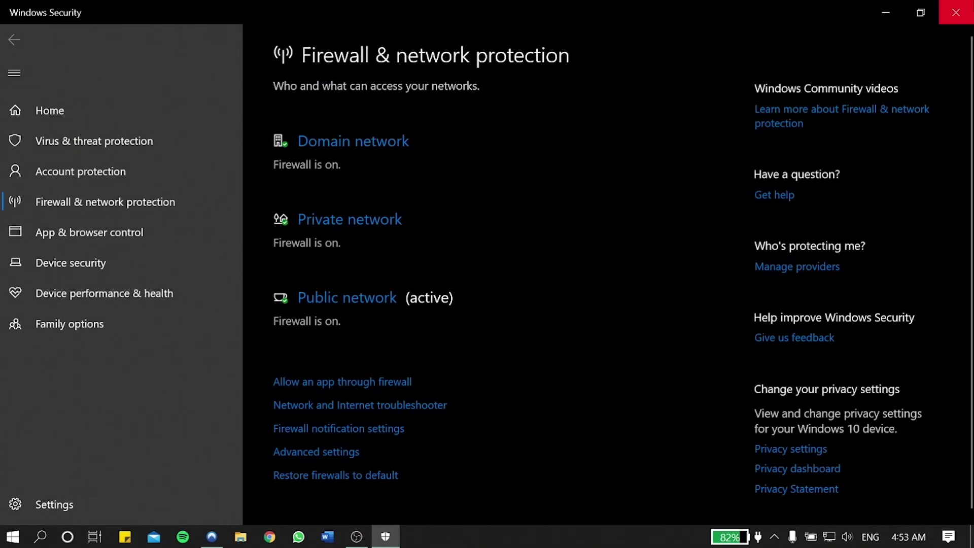
{"action": "left_click", "coordinate": [956, 12]}
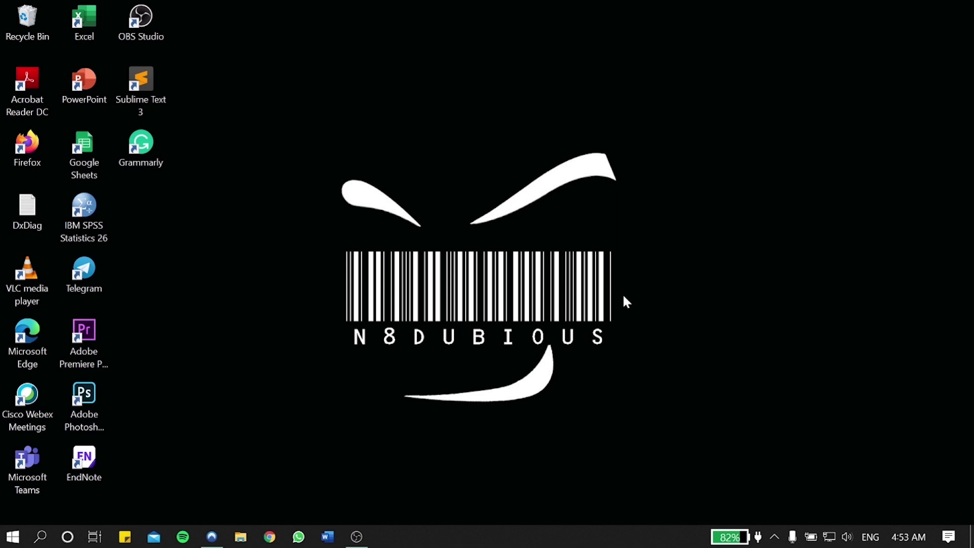
Open Device Manager in a maximized window and expand the Cameras category
{"action": "key", "text": "super+x"}
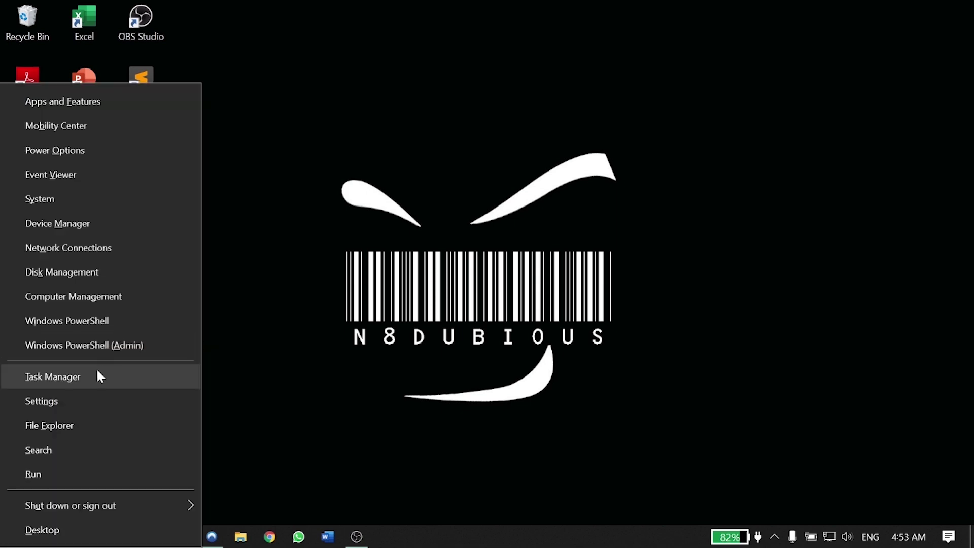
{"action": "left_click", "coordinate": [109, 221]}
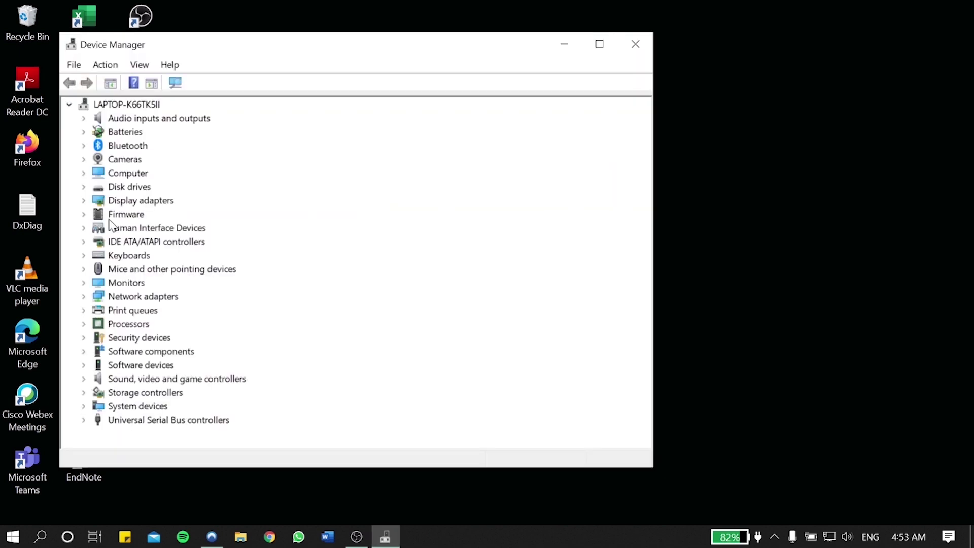
{"action": "left_click", "coordinate": [609, 44]}
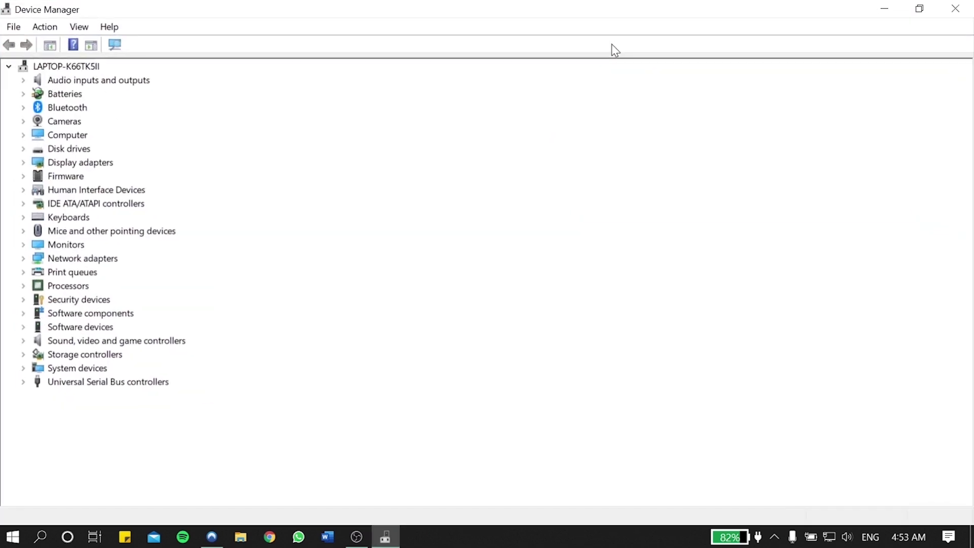
{"action": "left_click", "coordinate": [23, 121]}
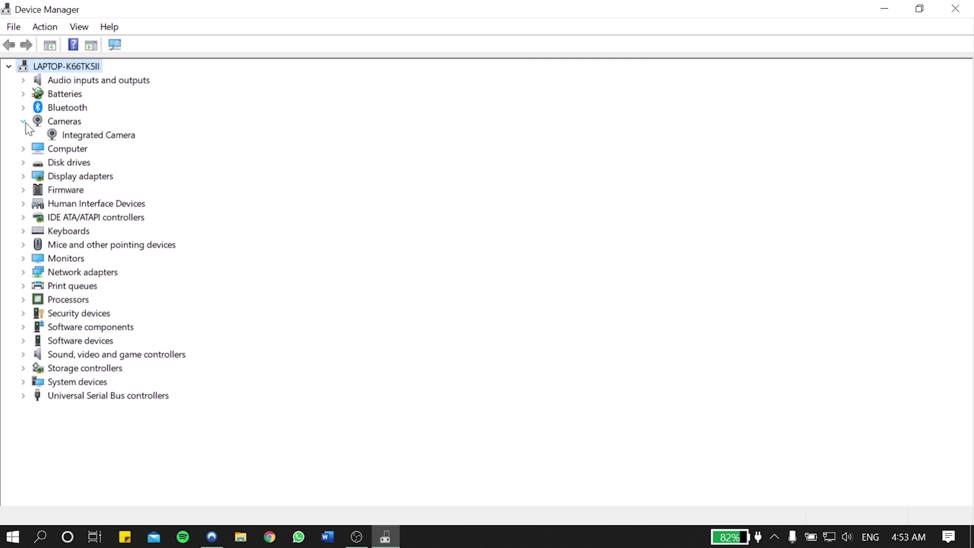
Search automatically for an Integrated Camera driver update, continue the search in Windows Update, and close Settings
{"action": "left_click", "coordinate": [84, 136]}
{"action": "right_click", "coordinate": [84, 135]}
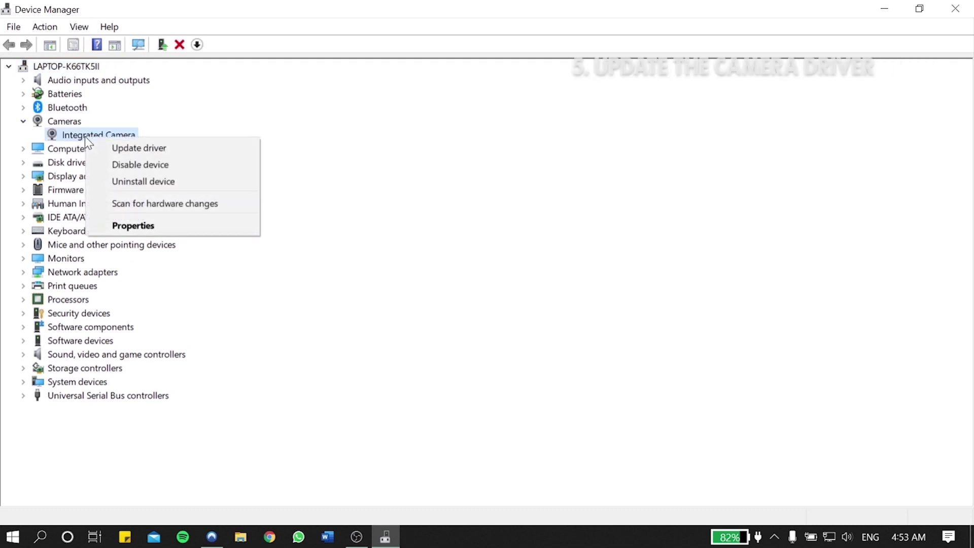
{"action": "left_click", "coordinate": [117, 148]}
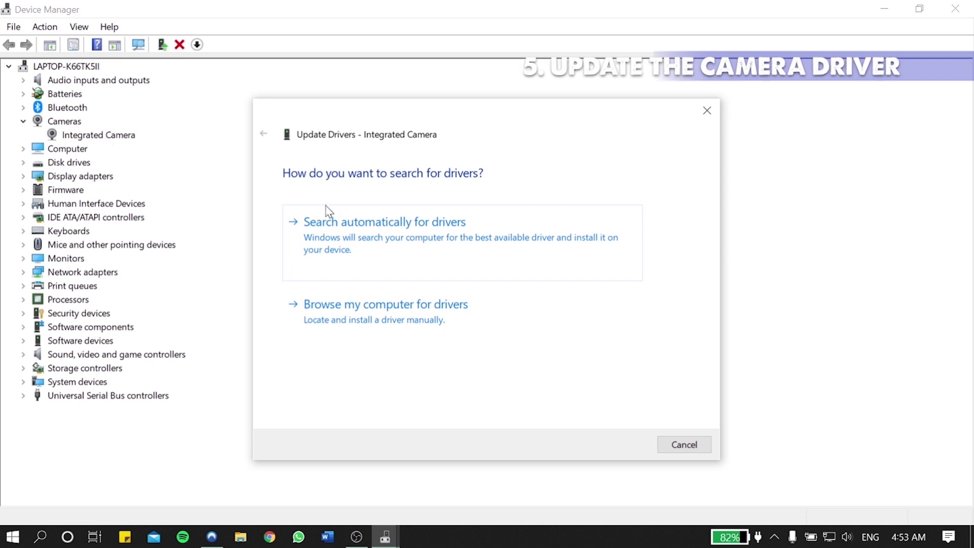
{"action": "left_click", "coordinate": [356, 274]}
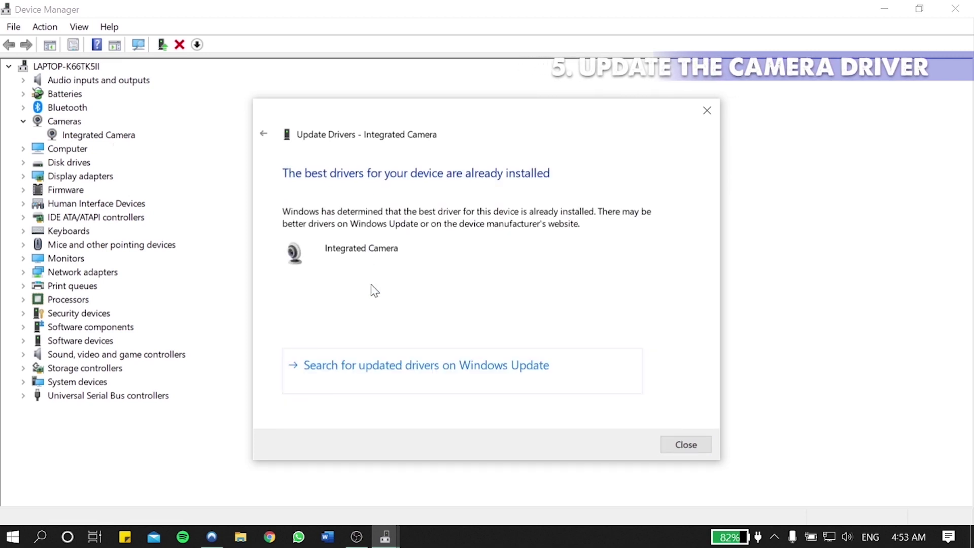
{"action": "left_click", "coordinate": [427, 363]}
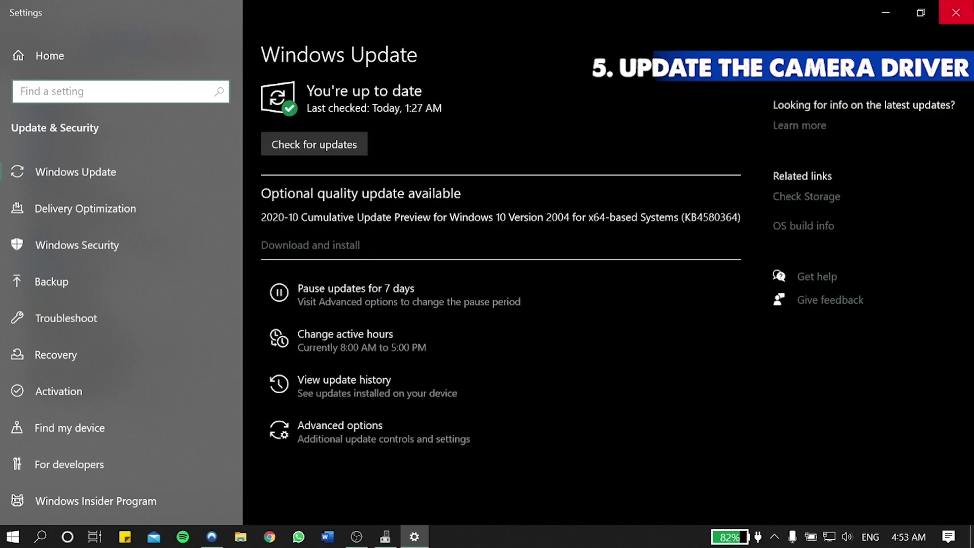
{"action": "left_click", "coordinate": [955, 13]}
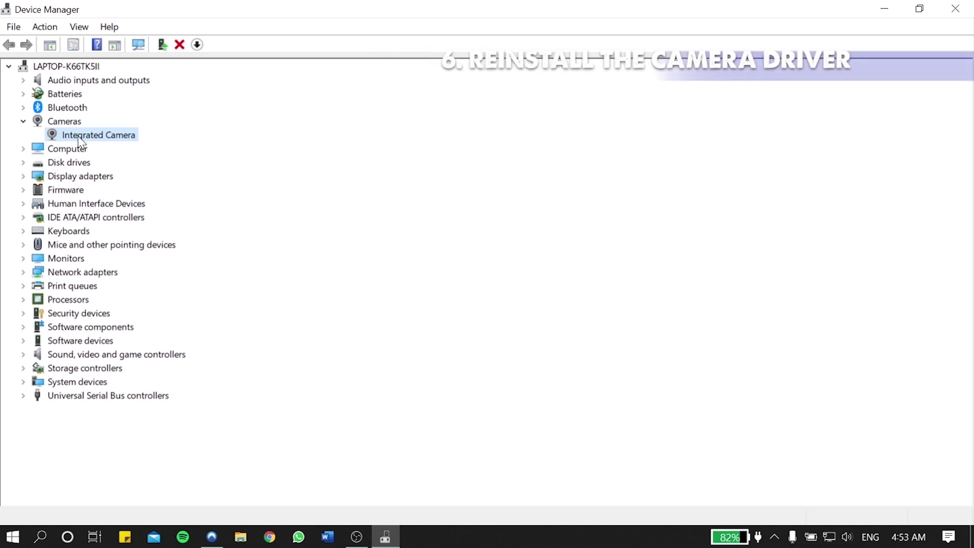
Uninstall the Integrated Camera device and scan for hardware changes to reinstall it
{"action": "right_click", "coordinate": [79, 135]}
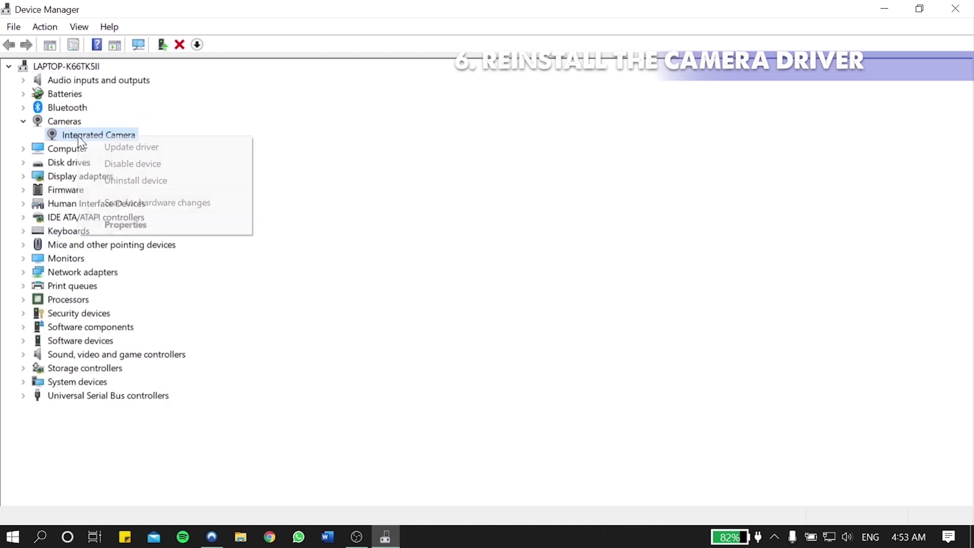
{"action": "left_click", "coordinate": [144, 180]}
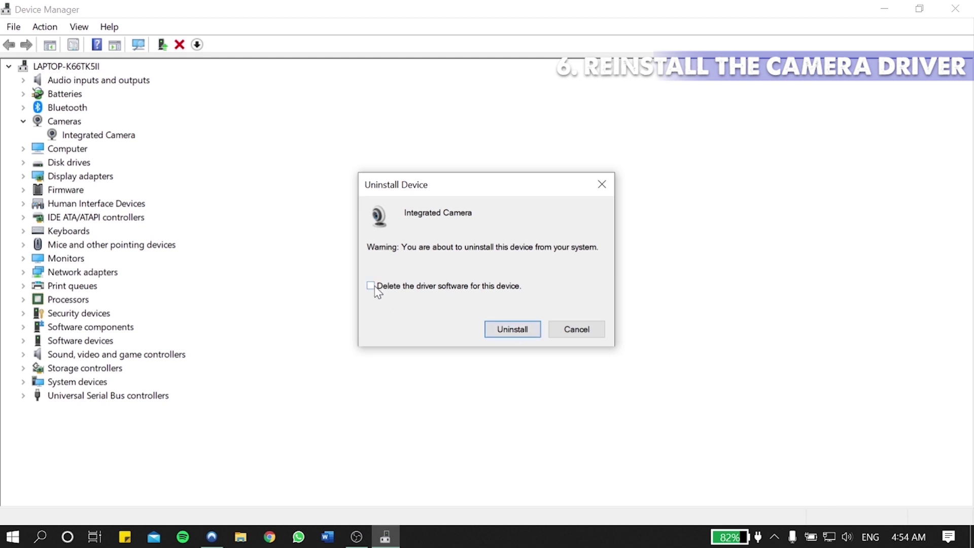
{"action": "left_click", "coordinate": [512, 329]}
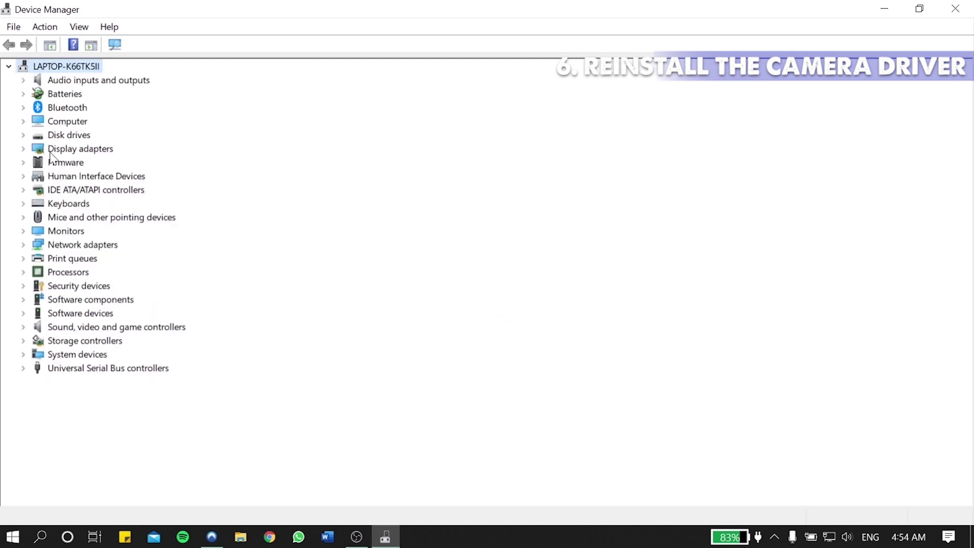
{"action": "left_click", "coordinate": [48, 28]}
{"action": "left_click", "coordinate": [78, 47]}
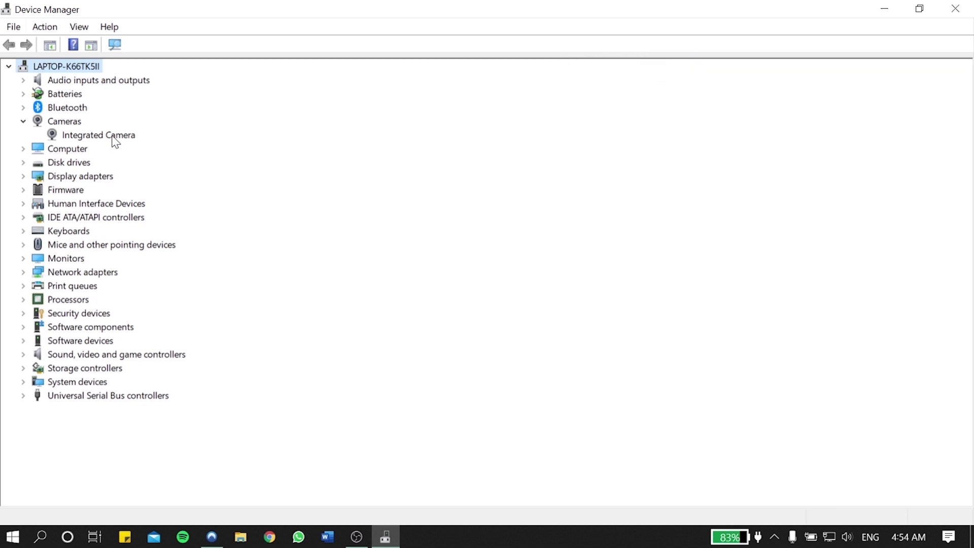
Run an automatic driver search for the reinstalled Integrated Camera, and close the update dialog and Device Manager
{"action": "left_click", "coordinate": [115, 142]}
{"action": "right_click", "coordinate": [112, 136]}
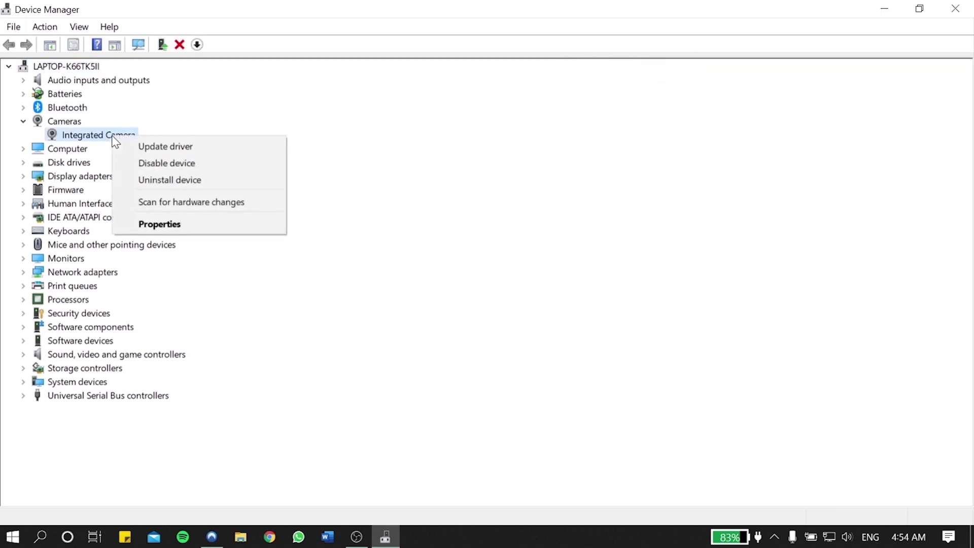
{"action": "left_click", "coordinate": [147, 142]}
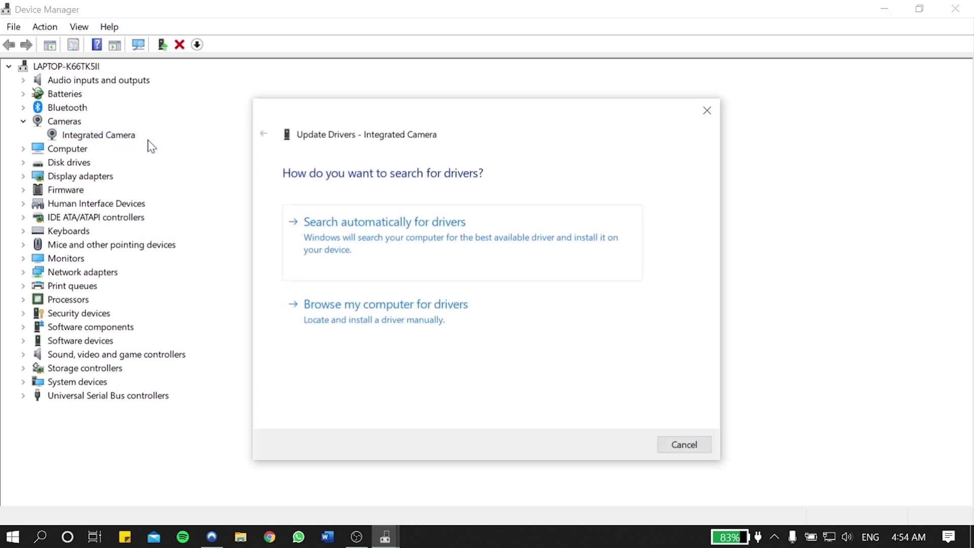
{"action": "left_click", "coordinate": [413, 237]}
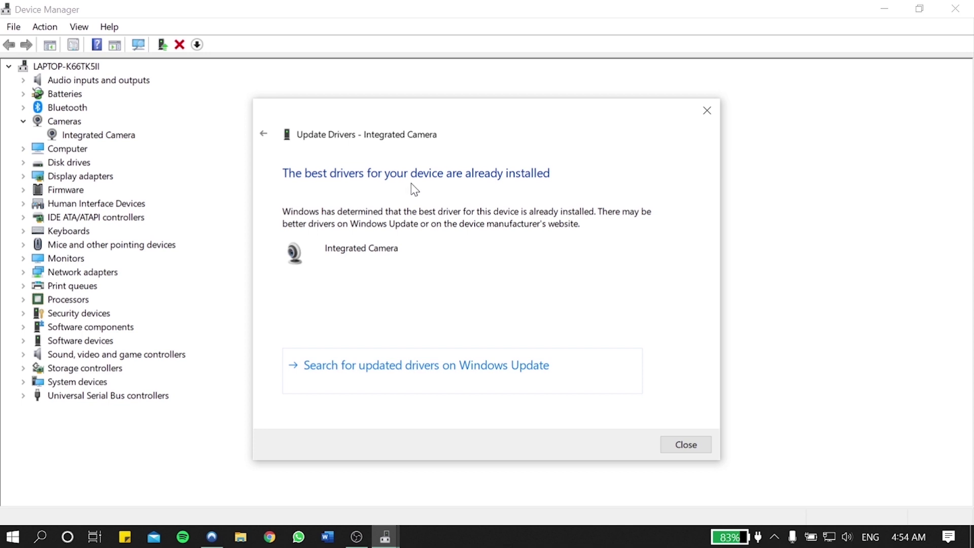
{"action": "left_click", "coordinate": [697, 449]}
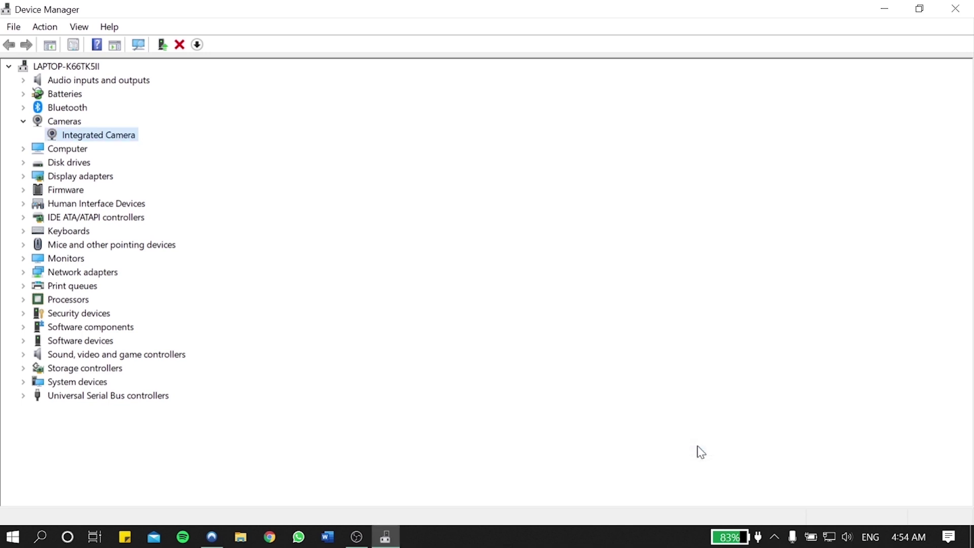
{"action": "left_click", "coordinate": [955, 9]}
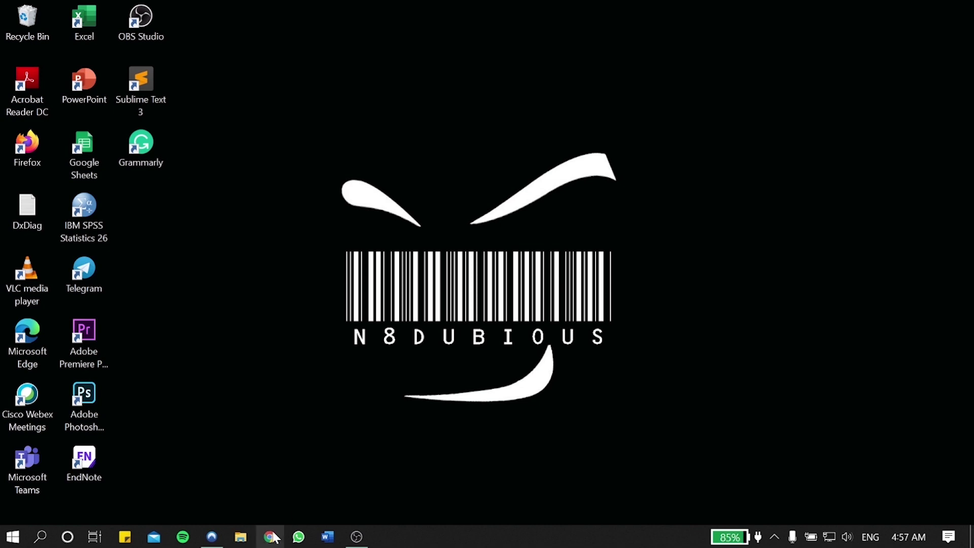
Search Google in Chrome for "lenovo drivers and software camera" and view Lenovo's Realtek Integrated Camera Driver page for Windows 10
{"action": "left_click", "coordinate": [270, 537]}
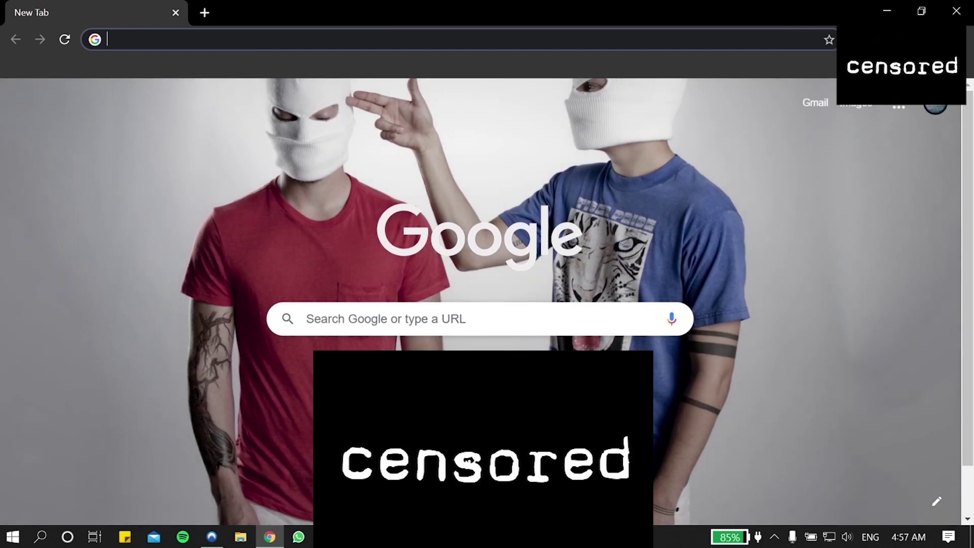
{"action": "type", "text": "lenovo"}
{"action": "key", "text": "Return"}
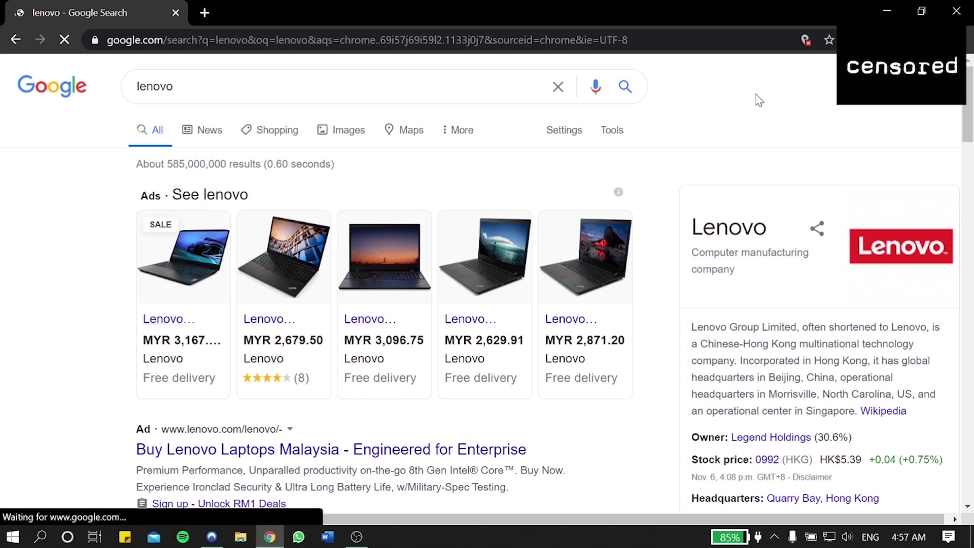
{"action": "left_click", "coordinate": [173, 86]}
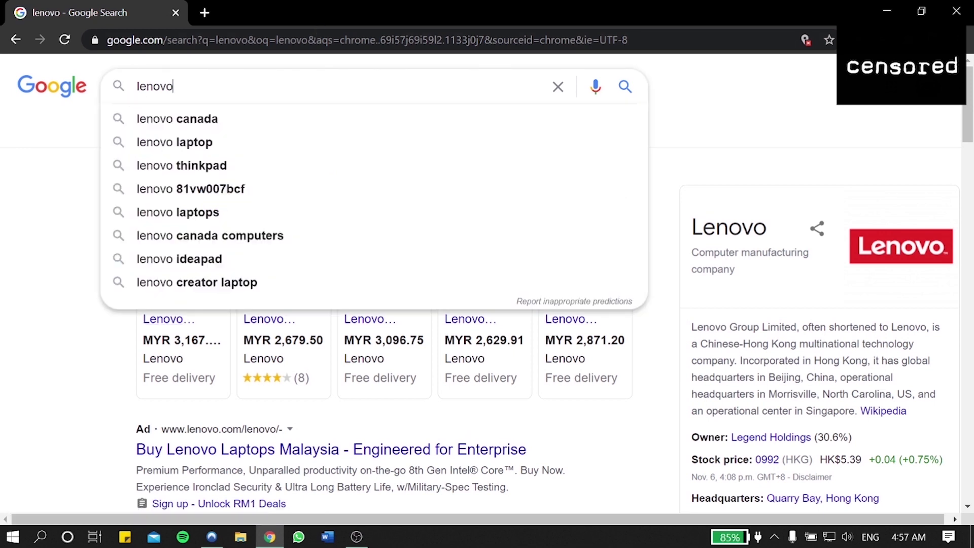
{"action": "type", "text": "drivers"}
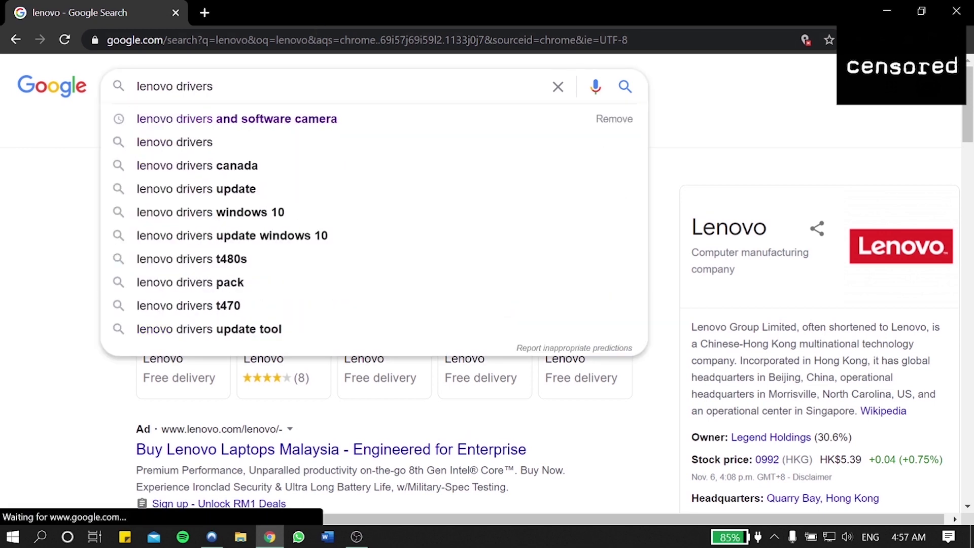
{"action": "left_click", "coordinate": [254, 119]}
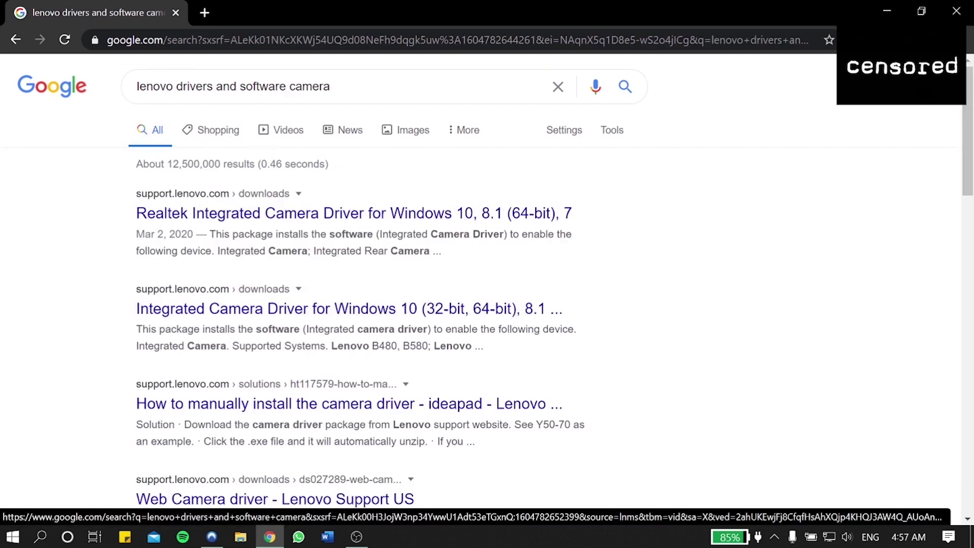
{"action": "left_click", "coordinate": [278, 214]}
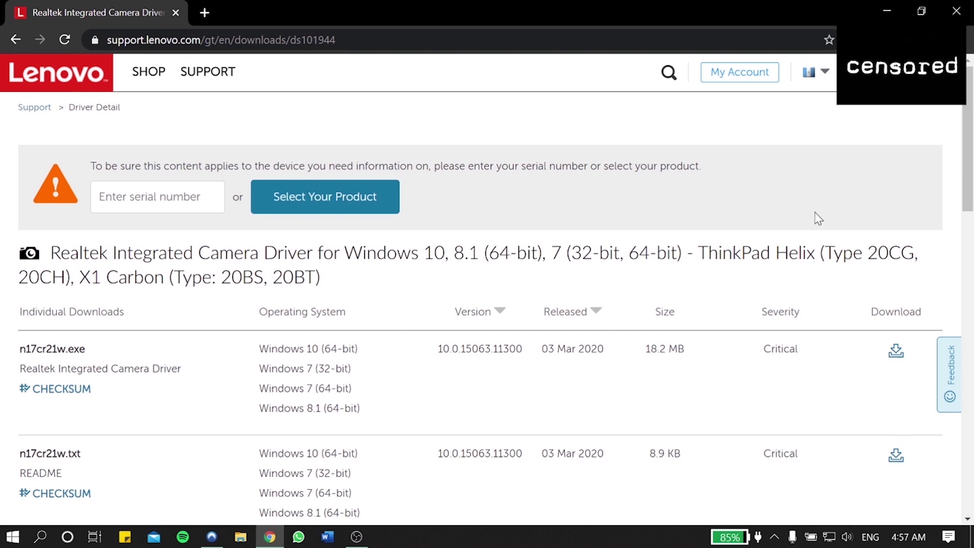
{"action": "left_click_drag", "start_coordinate": [972, 165], "coordinate": [973, 191]}
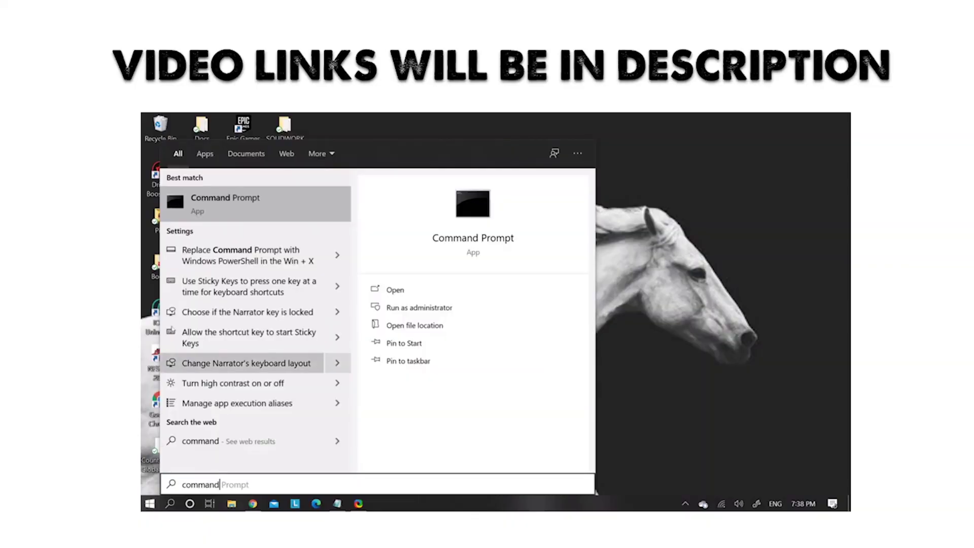
Run Command Prompt as administrator from the Windows search results
{"action": "right_click", "coordinate": [221, 202]}
{"action": "left_click", "coordinate": [238, 212]}
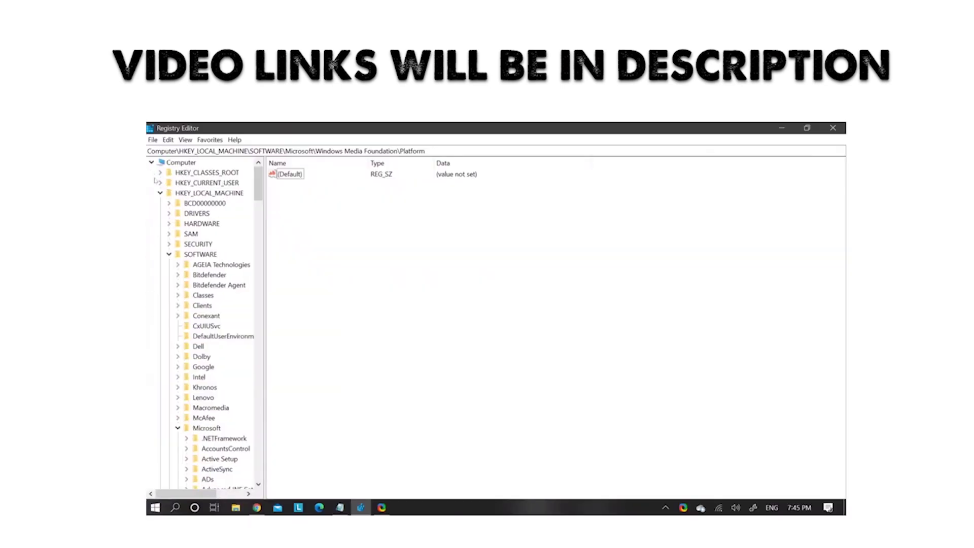
In Registry Editor, go to the key HKEY_LOCAL_MACHINE\SOFTWARE\Microsoft\Windows Media Foundation
{"action": "left_click", "coordinate": [160, 193]}
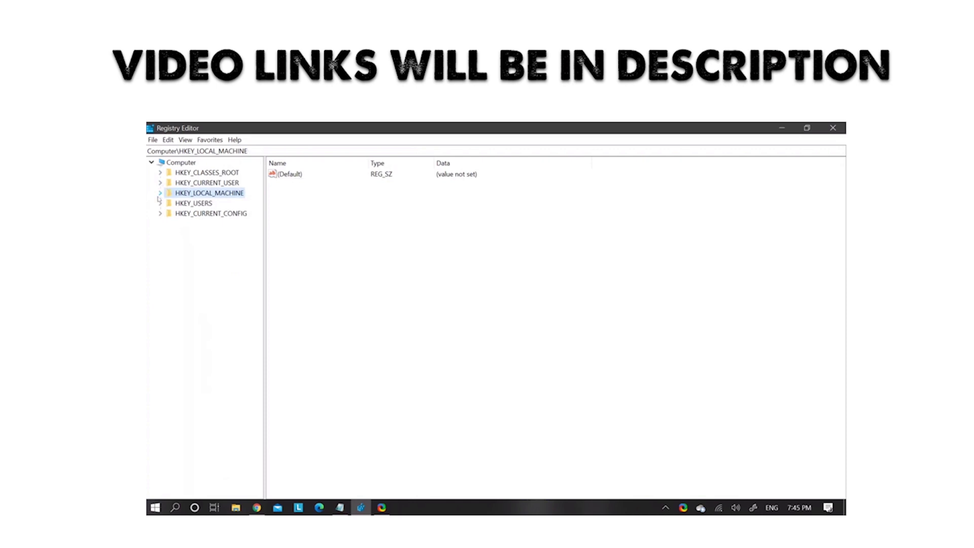
{"action": "double_click", "coordinate": [201, 193]}
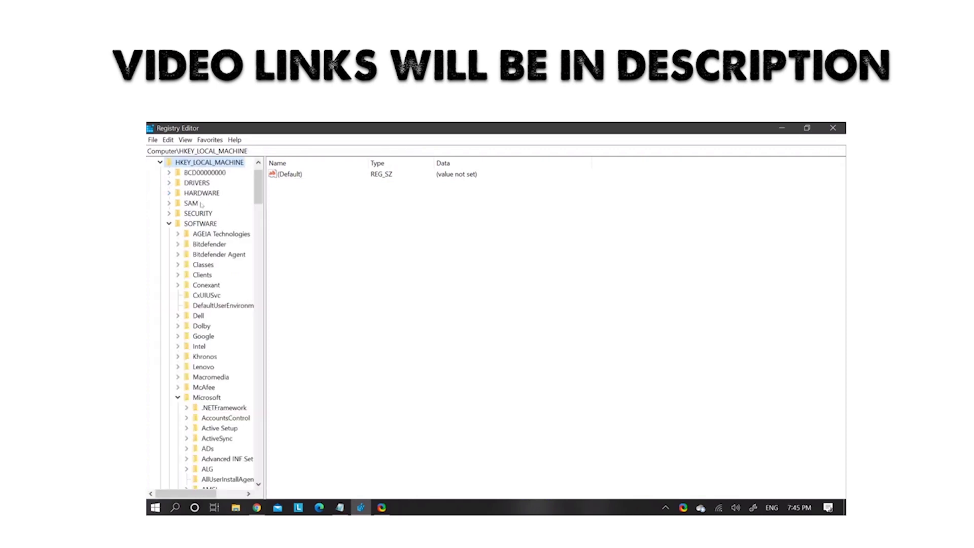
{"action": "left_click", "coordinate": [197, 224]}
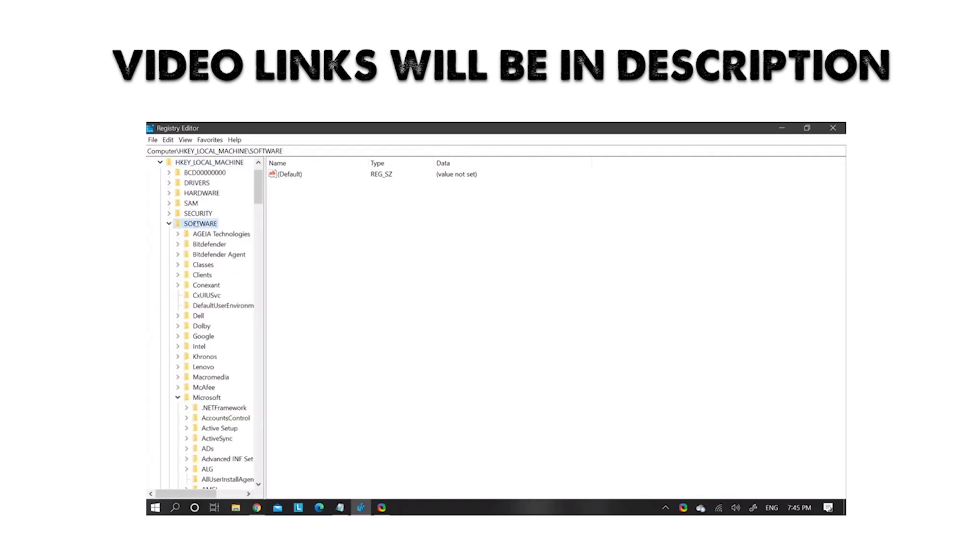
{"action": "scroll", "coordinate": [223, 305], "scroll_direction": "down", "scroll_amount": 1}
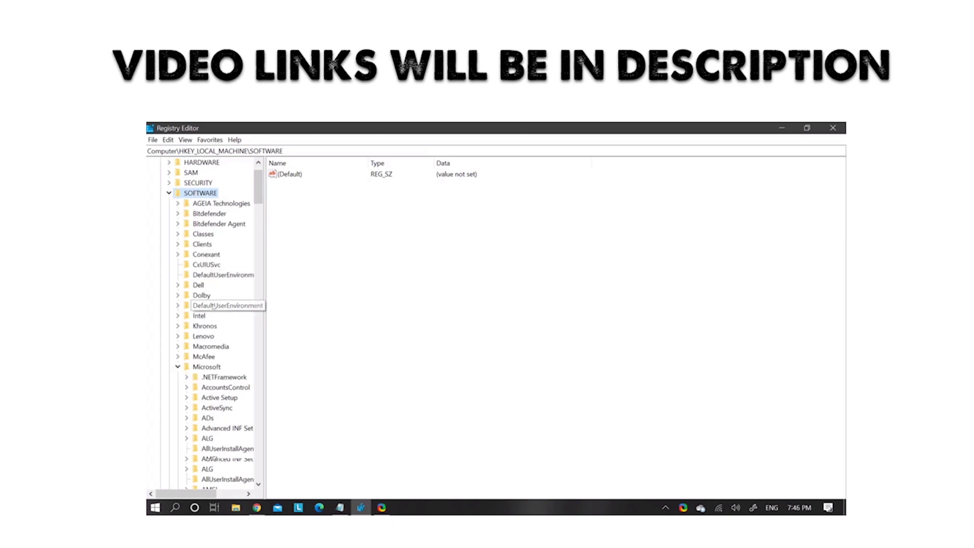
{"action": "left_click", "coordinate": [211, 368]}
{"action": "scroll", "coordinate": [217, 389], "scroll_direction": "down", "scroll_amount": 20}
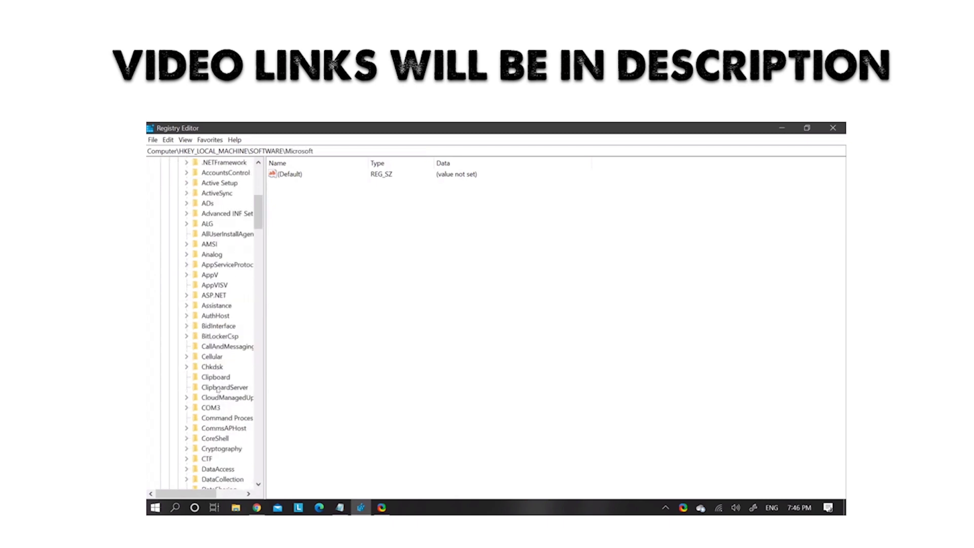
{"action": "left_click", "coordinate": [231, 285]}
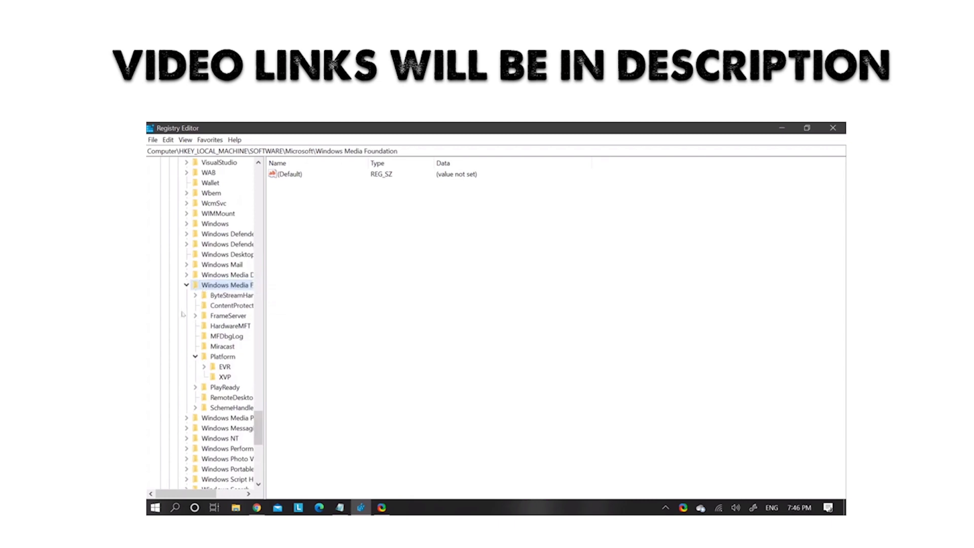